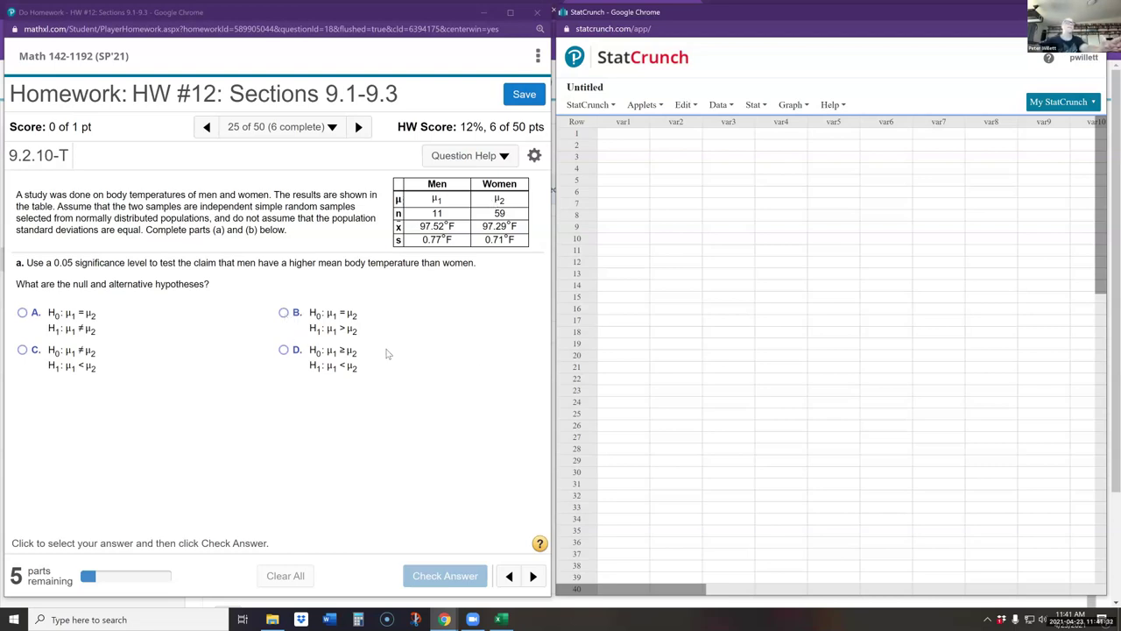
- Answer the hypotheses question with option B (H0: μ1 = μ2, H1: μ1 > μ2) and submit it for checking
{"action": "left_click", "coordinate": [385, 332]}
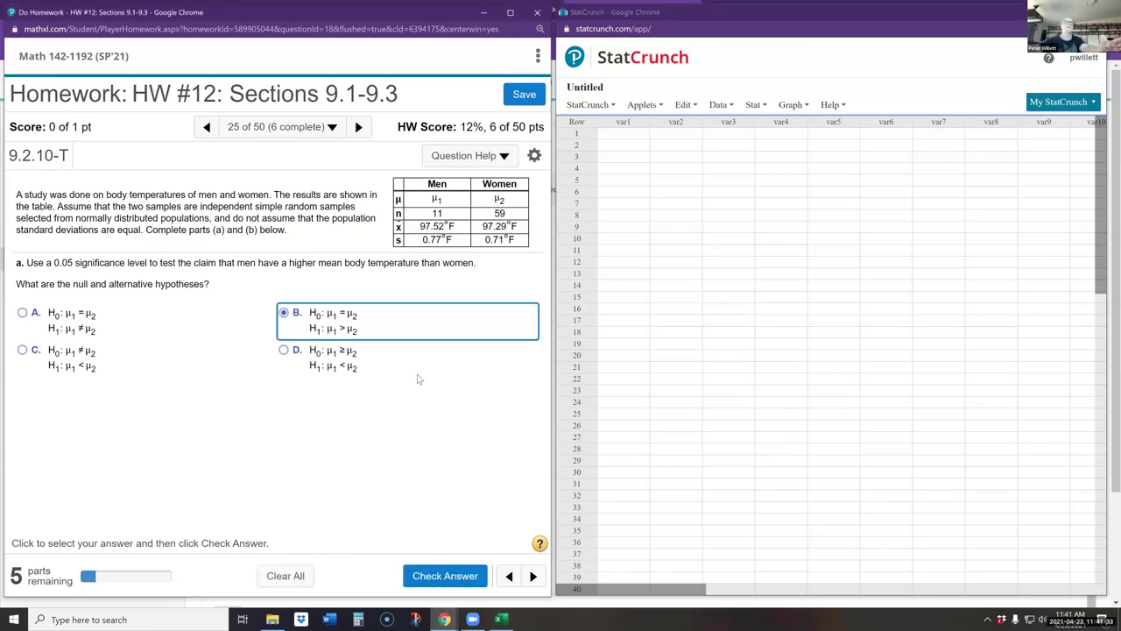
{"action": "left_click", "coordinate": [445, 574]}
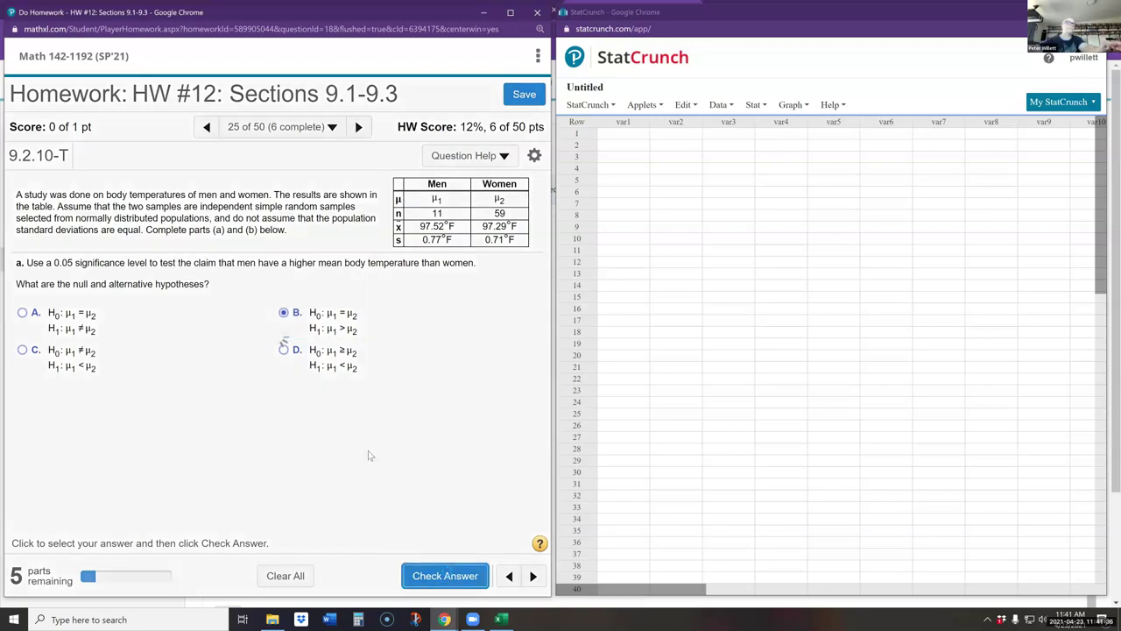
{"action": "left_click", "coordinate": [279, 389]}
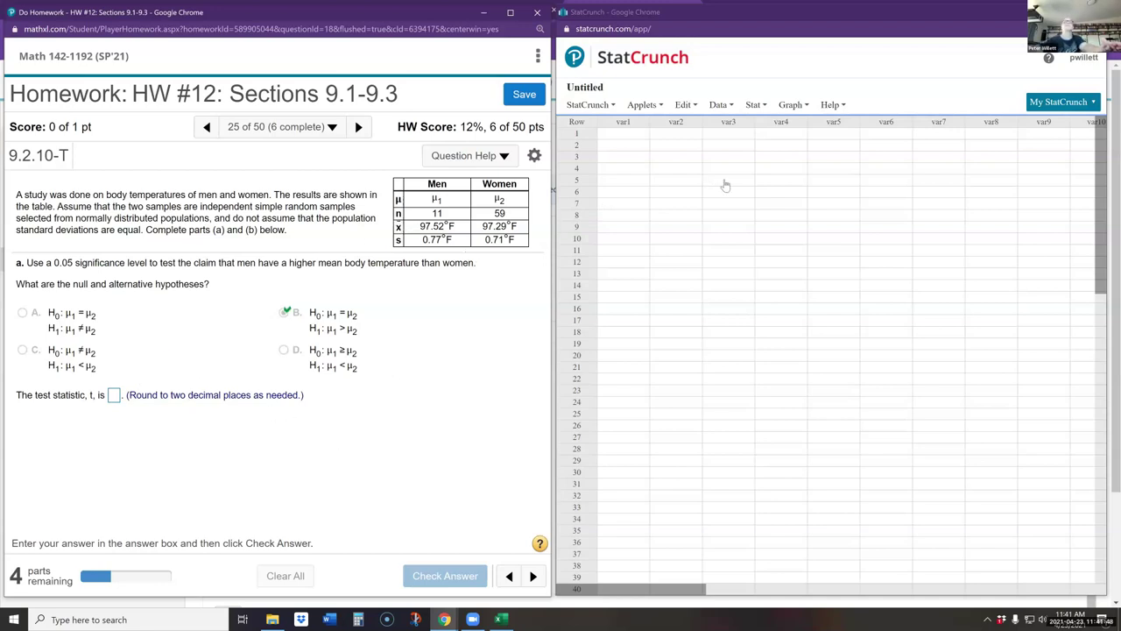
- In StatCrunch, open a two-sample T analysis from summary data and move its dialog closer to the homework question
{"action": "left_click", "coordinate": [756, 107]}
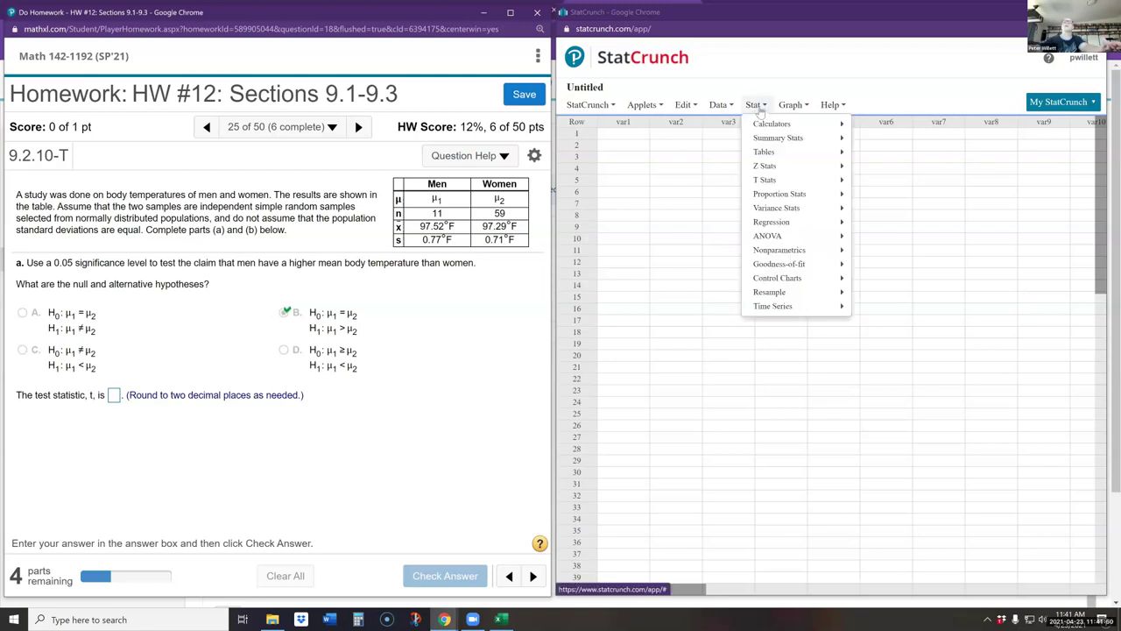
{"action": "mouse_move", "coordinate": [769, 180]}
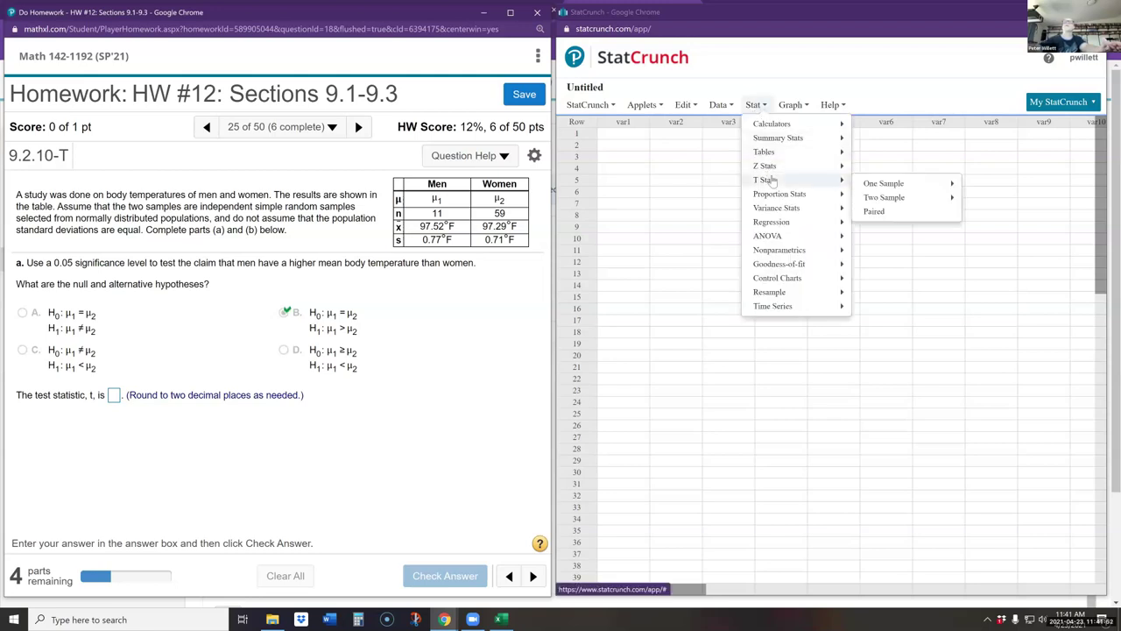
{"action": "mouse_move", "coordinate": [881, 190]}
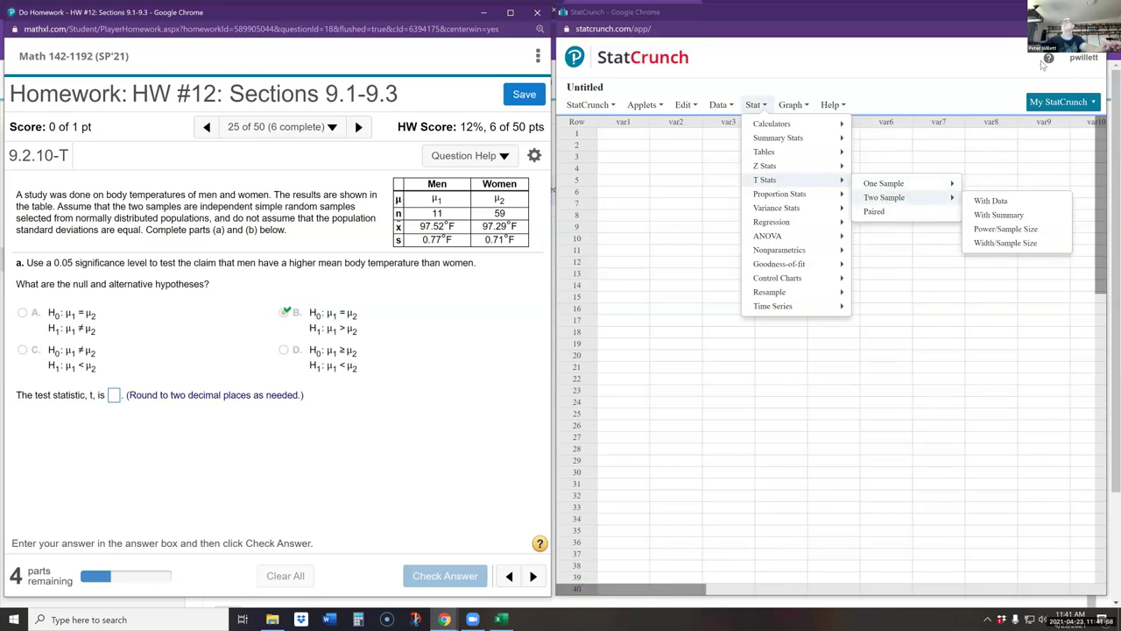
{"action": "left_click", "coordinate": [1008, 215]}
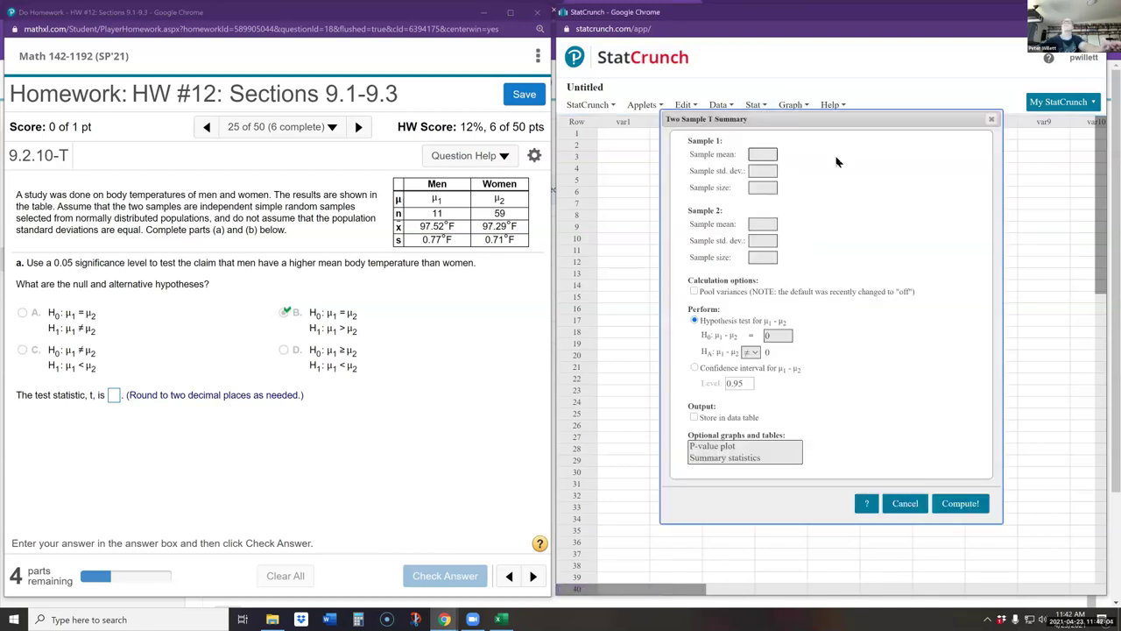
{"action": "left_click_drag", "start_coordinate": [782, 124], "coordinate": [712, 126]}
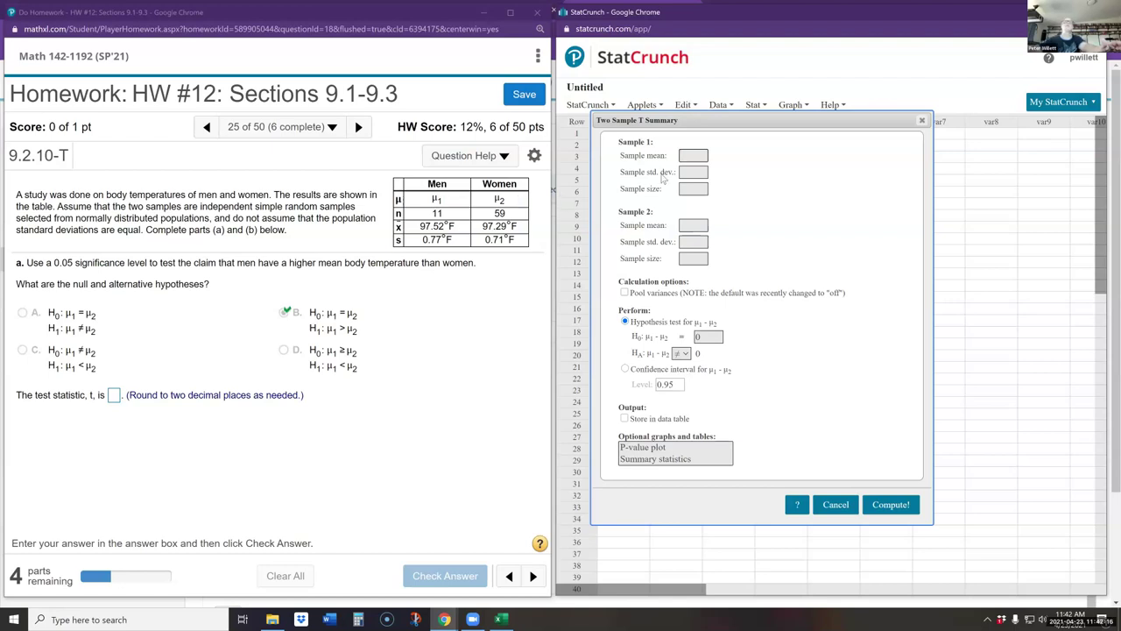
- Enter the men's data as Sample 1: mean 97.52, standard deviation 0.77 and sample size 11
{"action": "left_click", "coordinate": [695, 155]}
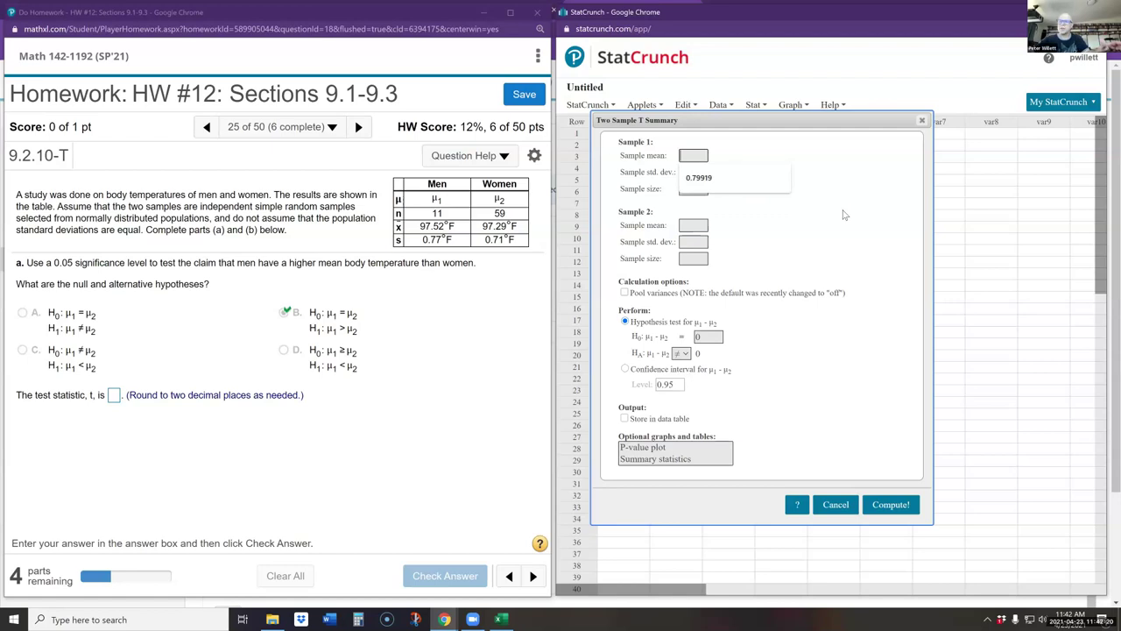
{"action": "type", "text": "97.52"}
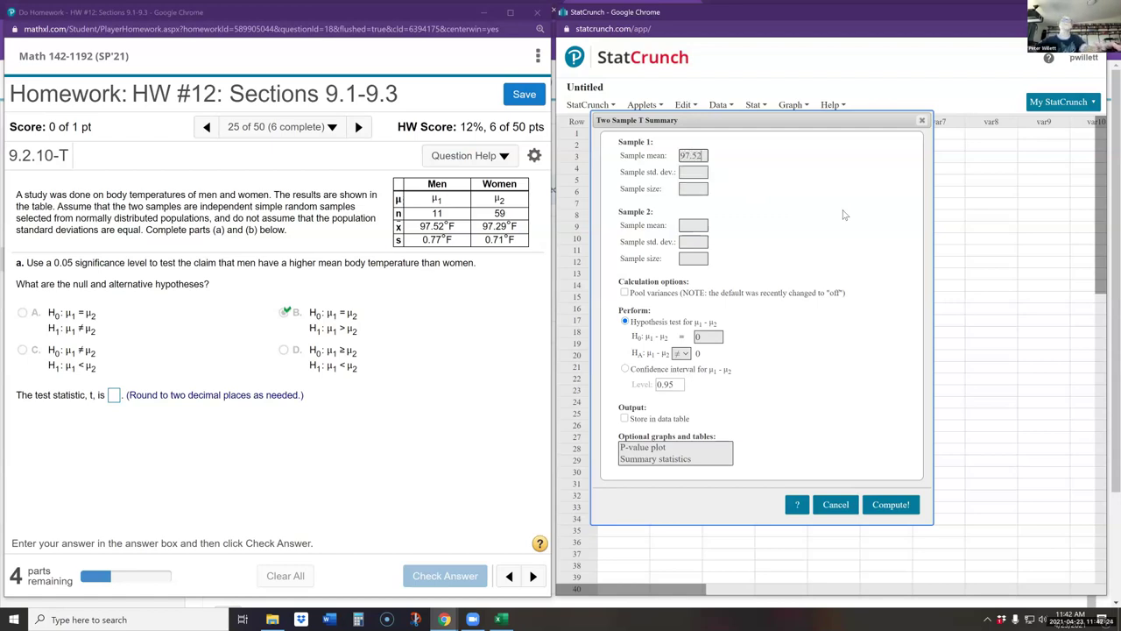
{"action": "key", "text": "Tab"}
{"action": "type", "text": "0.77"}
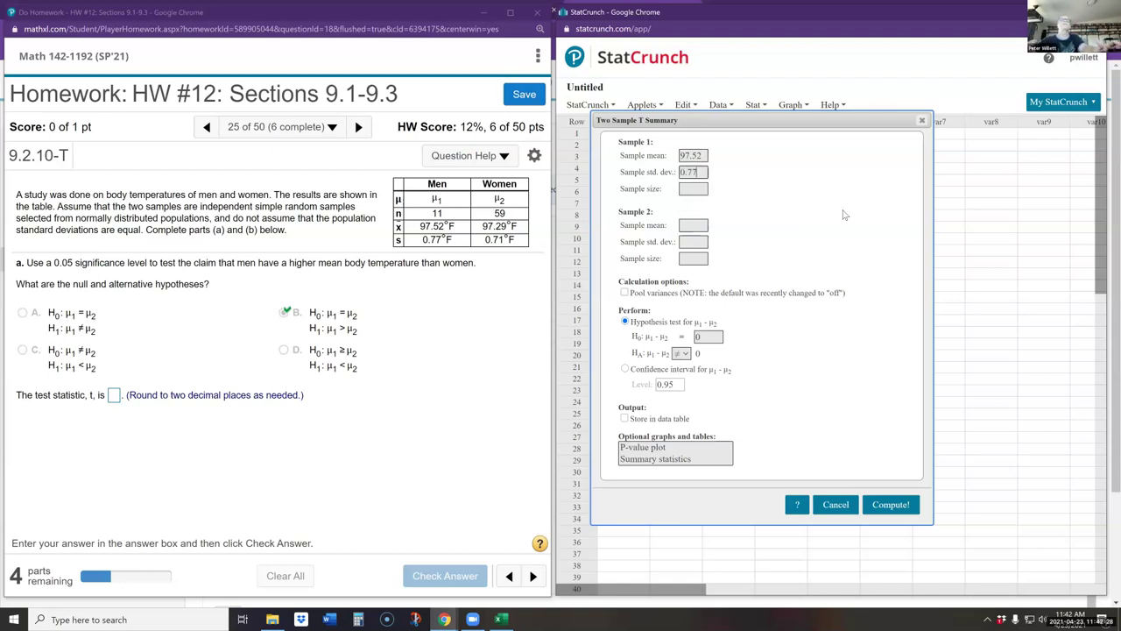
{"action": "key", "text": "Tab"}
{"action": "type", "text": "11"}
- Enter the women's data as Sample 2: mean 97.29, standard deviation 0.71 and sample size 59
{"action": "key", "text": "Tab"}
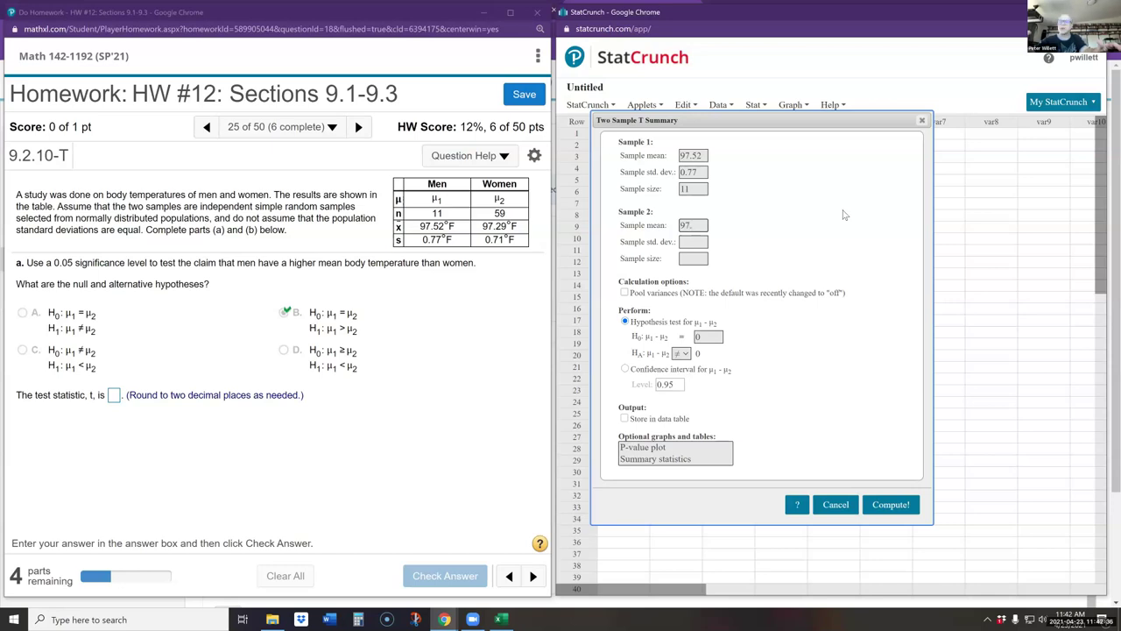
{"action": "key", "text": "Tab"}
{"action": "type", "text": "0.71"}
{"action": "key", "text": "Tab"}
{"action": "type", "text": "59"}
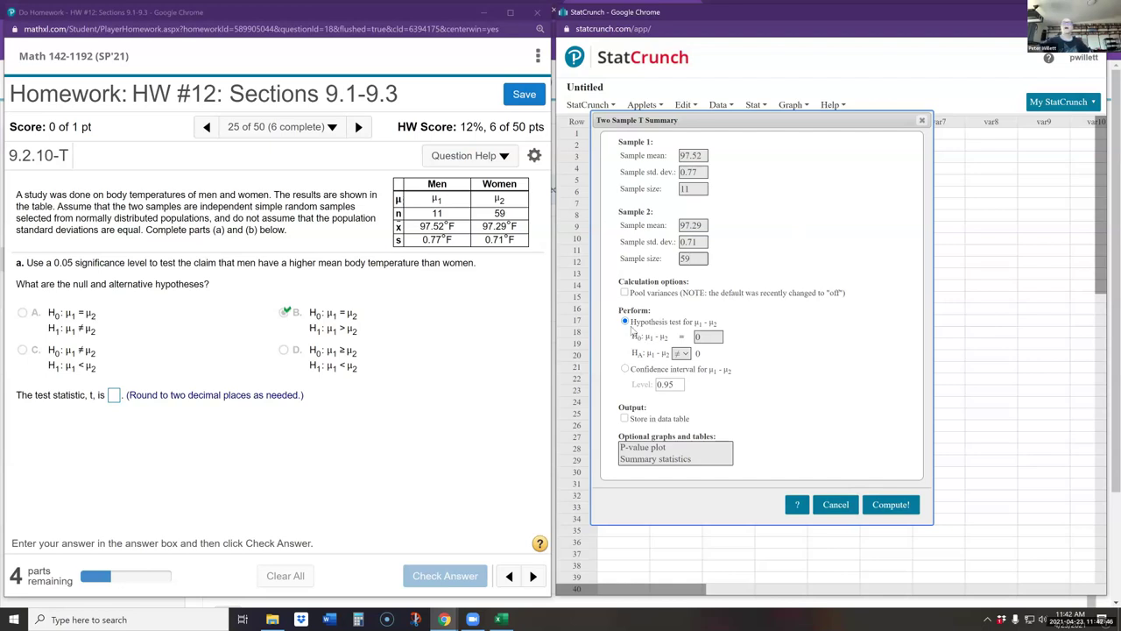
- Set the alternative hypothesis to μ1 − μ2 > 0, compute the test and move the results nearer the homework question
{"action": "left_click", "coordinate": [684, 354]}
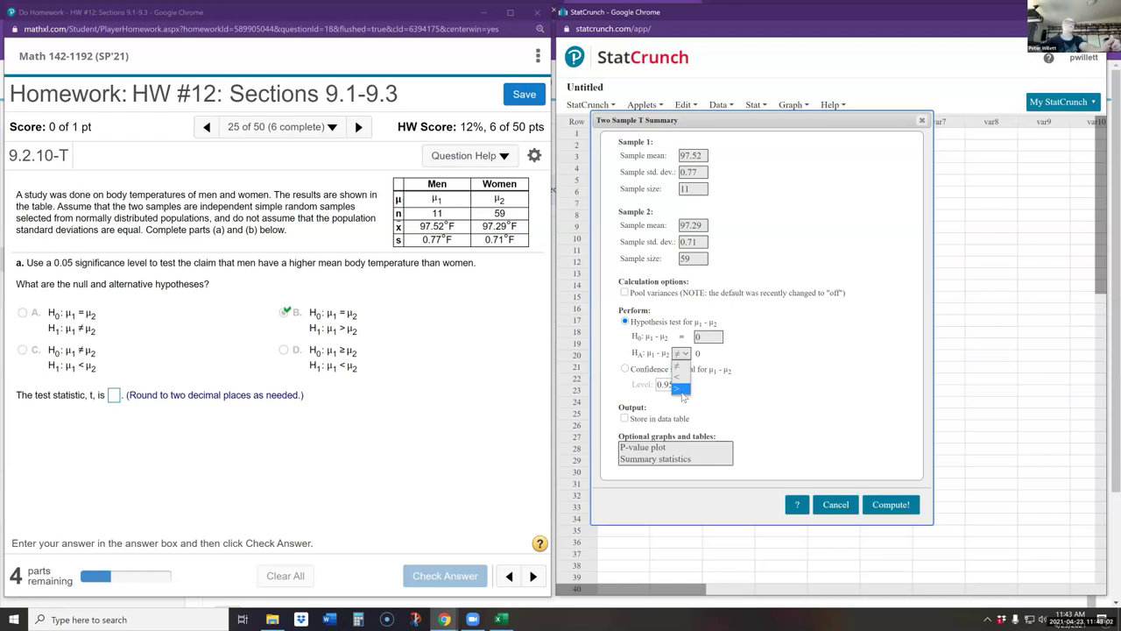
{"action": "left_click", "coordinate": [683, 388]}
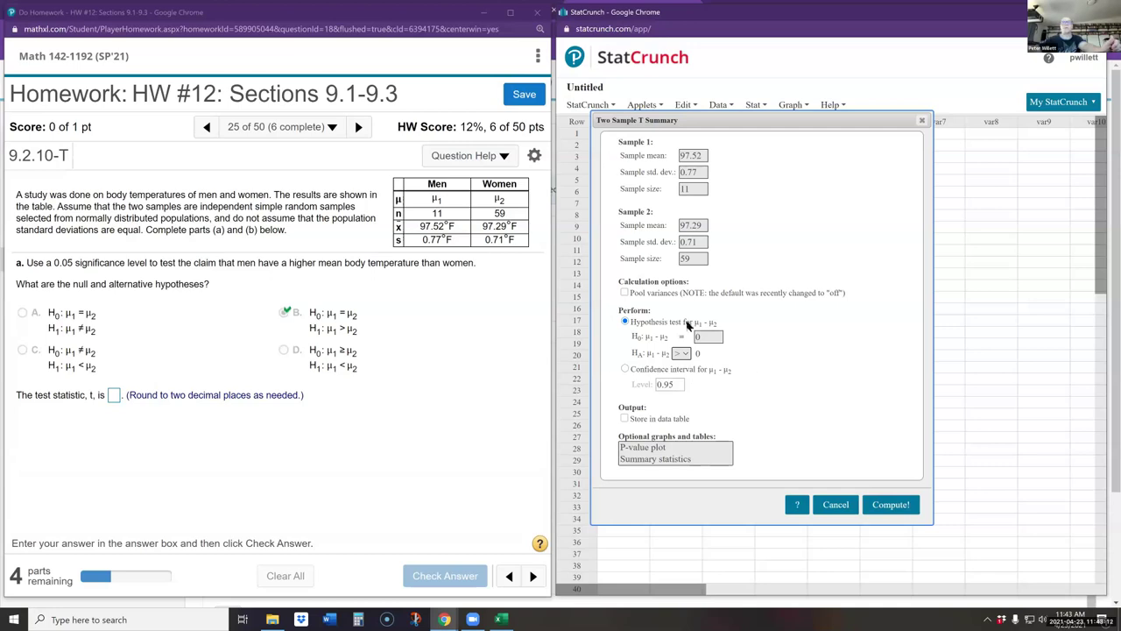
{"action": "left_click", "coordinate": [889, 505]}
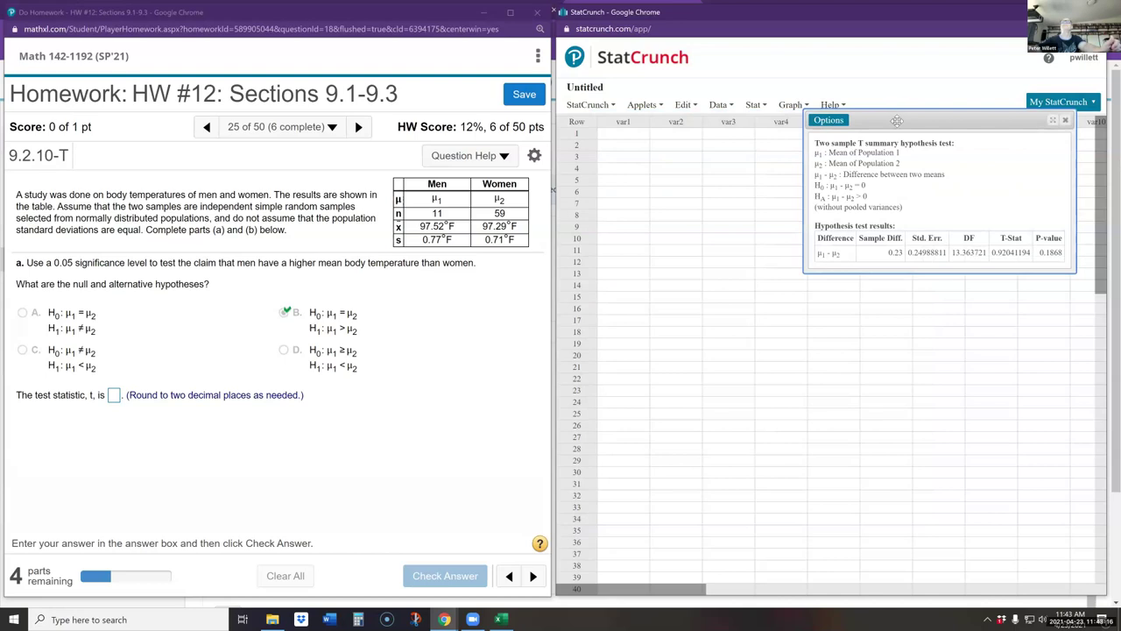
{"action": "left_click_drag", "start_coordinate": [883, 125], "coordinate": [694, 281]}
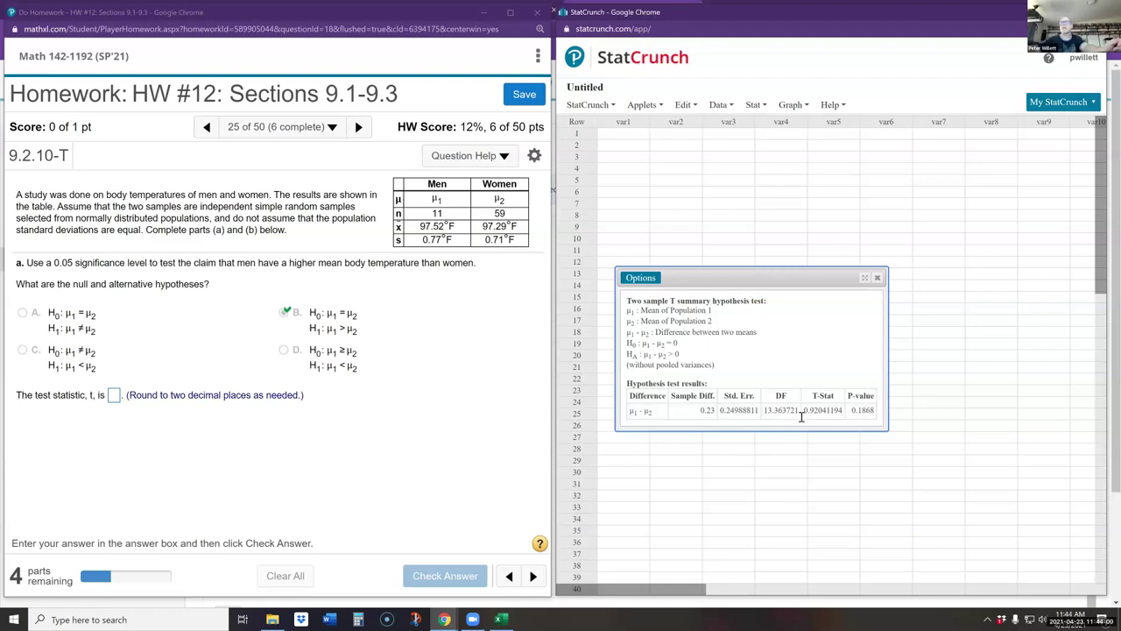
- Enter 0.92 as the test statistic t in the homework and submit it for checking
{"action": "left_click_drag", "start_coordinate": [801, 413], "coordinate": [820, 412]}
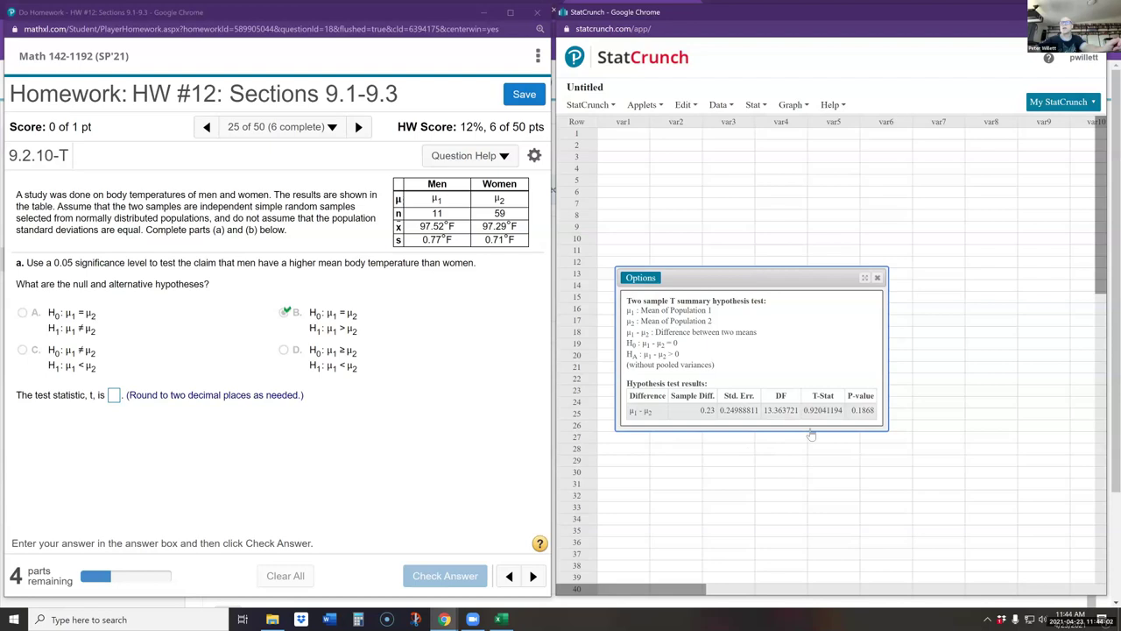
{"action": "left_click", "coordinate": [115, 395]}
{"action": "type", "text": "0.92"}
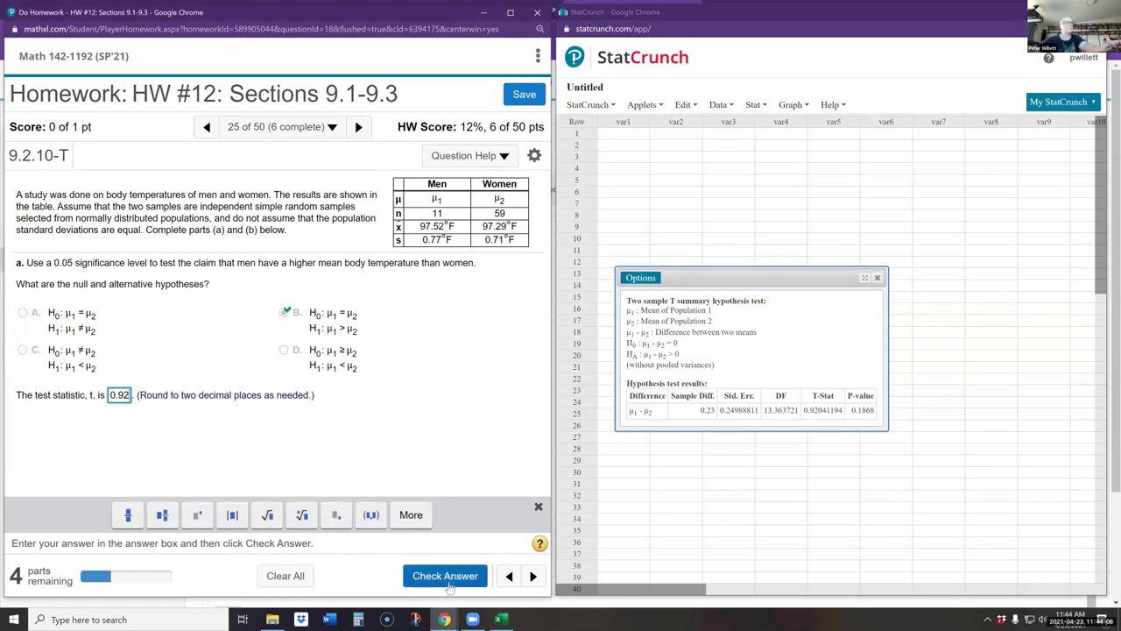
{"action": "left_click", "coordinate": [449, 584]}
{"action": "left_click", "coordinate": [276, 389]}
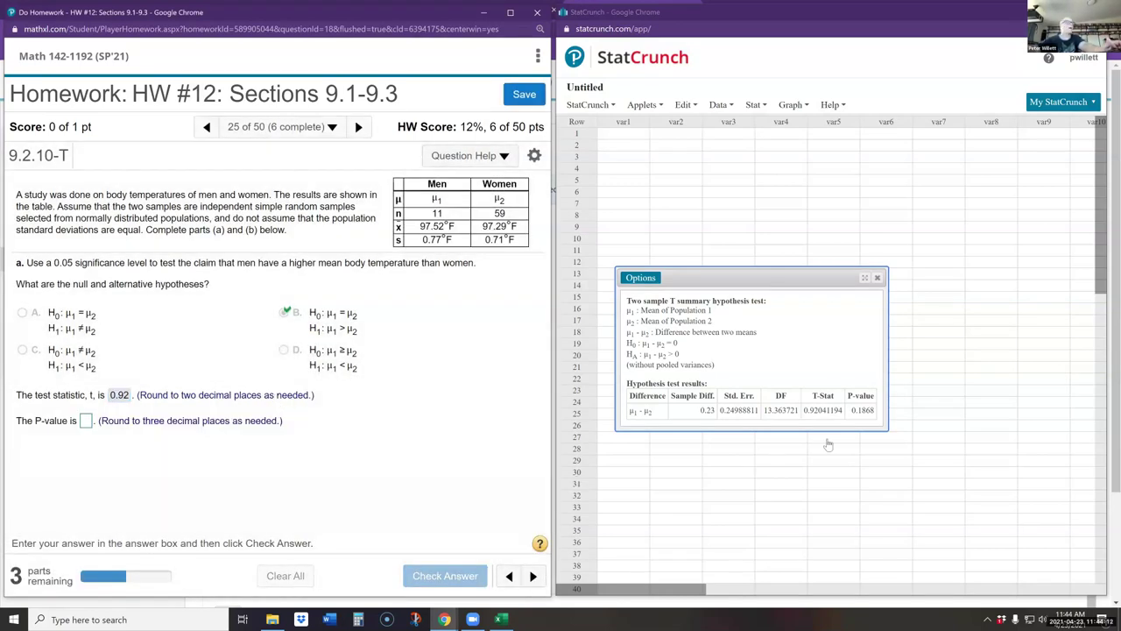
- Copy the P-value from the test results into the homework, round it to 0.187 and submit it for checking
{"action": "left_click_drag", "start_coordinate": [852, 414], "coordinate": [873, 412]}
{"action": "key", "text": "ctrl+c"}
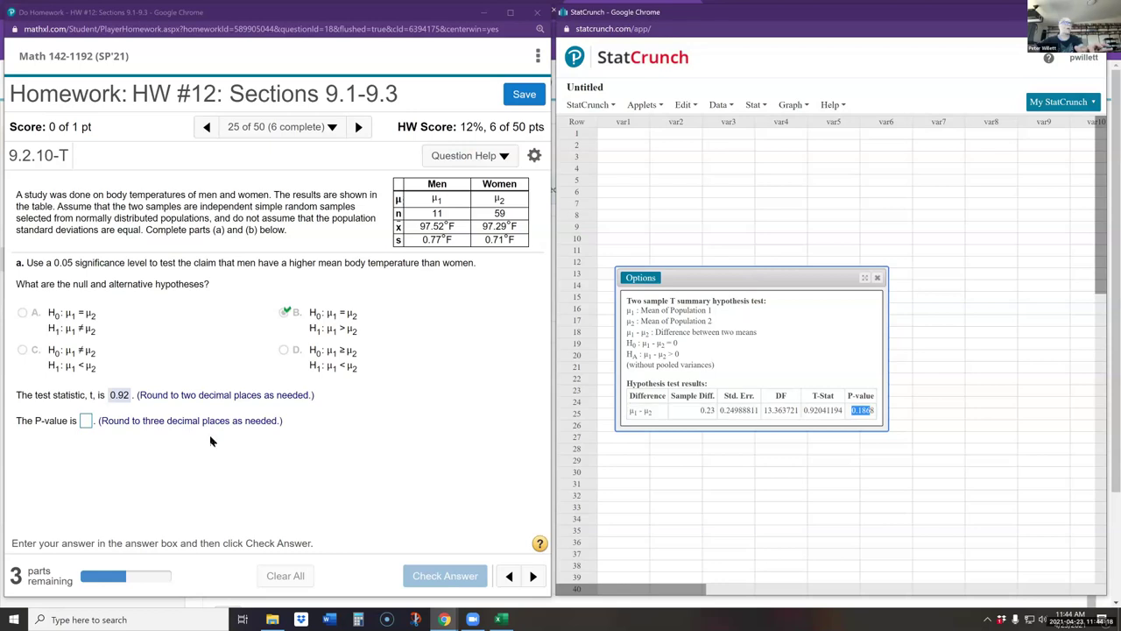
{"action": "left_click", "coordinate": [86, 421]}
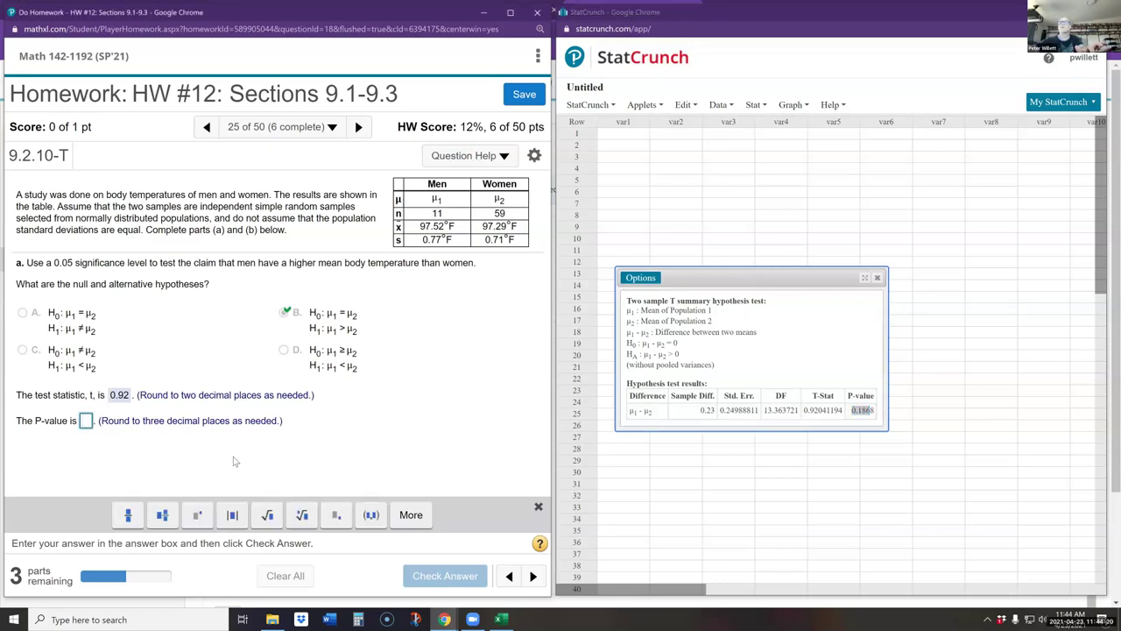
{"action": "key", "text": "ctrl+v"}
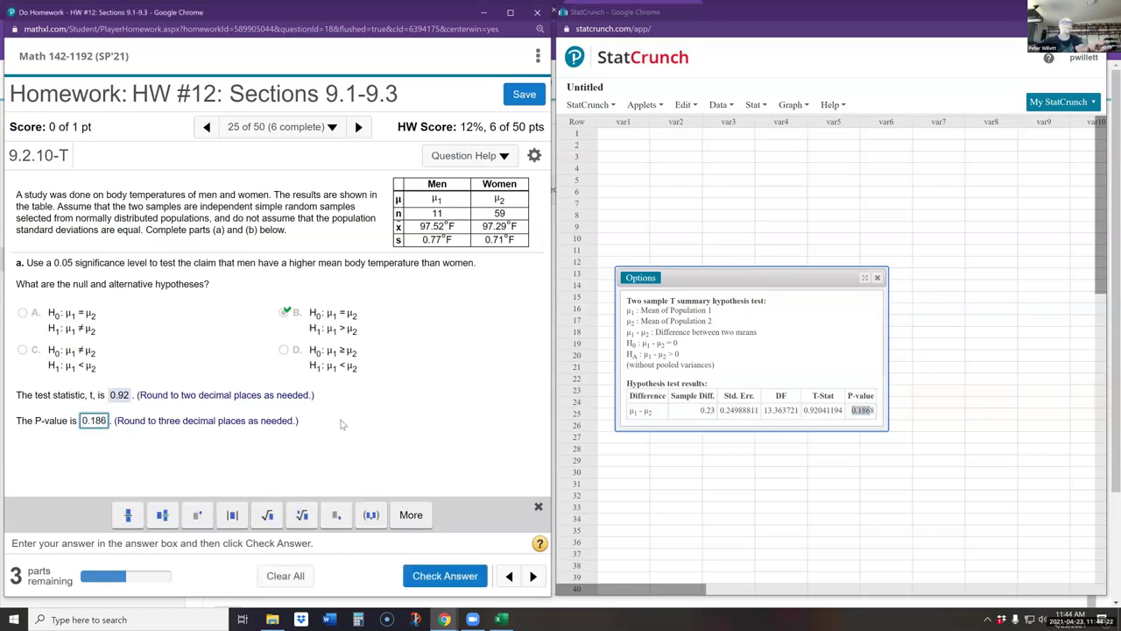
{"action": "key", "text": "BackSpace"}
{"action": "type", "text": "7"}
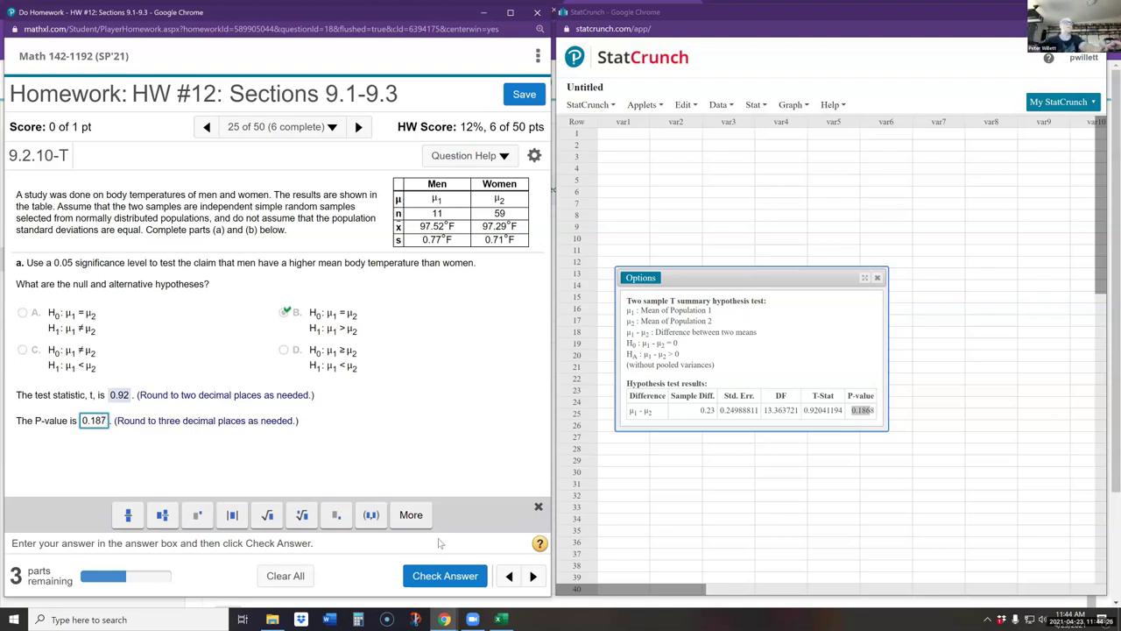
{"action": "left_click", "coordinate": [445, 576]}
{"action": "left_click", "coordinate": [288, 396]}
- Compare the P-value with the significance level, choose conclusion A (fail to reject, not sufficient evidence) and submit it for checking
{"action": "scroll", "coordinate": [290, 401], "scroll_direction": "down", "scroll_amount": 1}
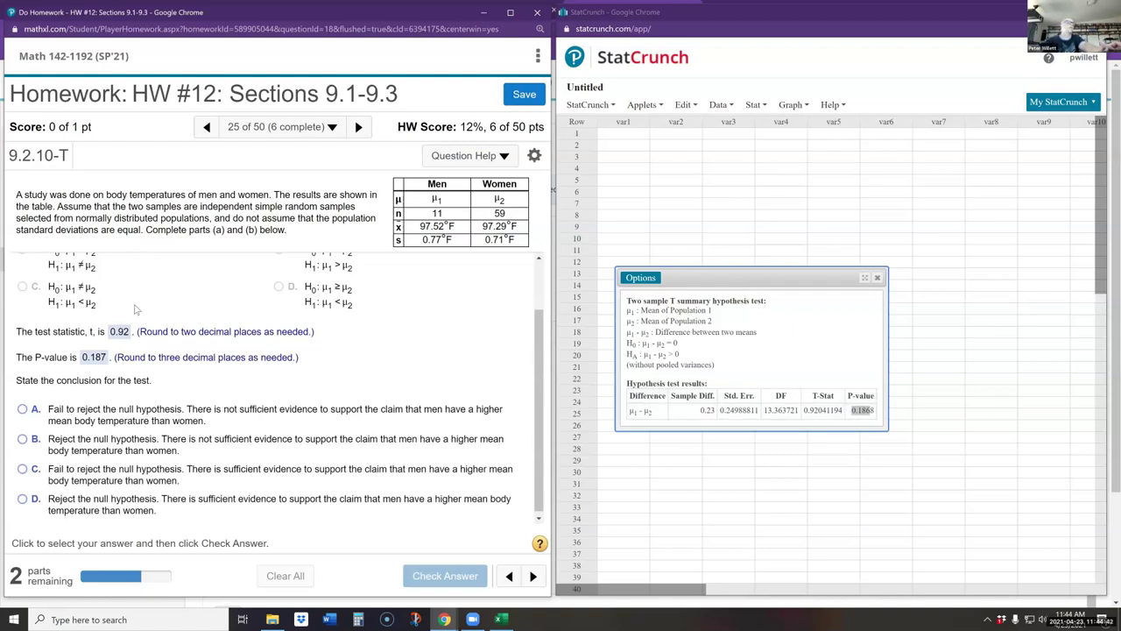
{"action": "scroll", "coordinate": [136, 308], "scroll_direction": "up", "scroll_amount": 2}
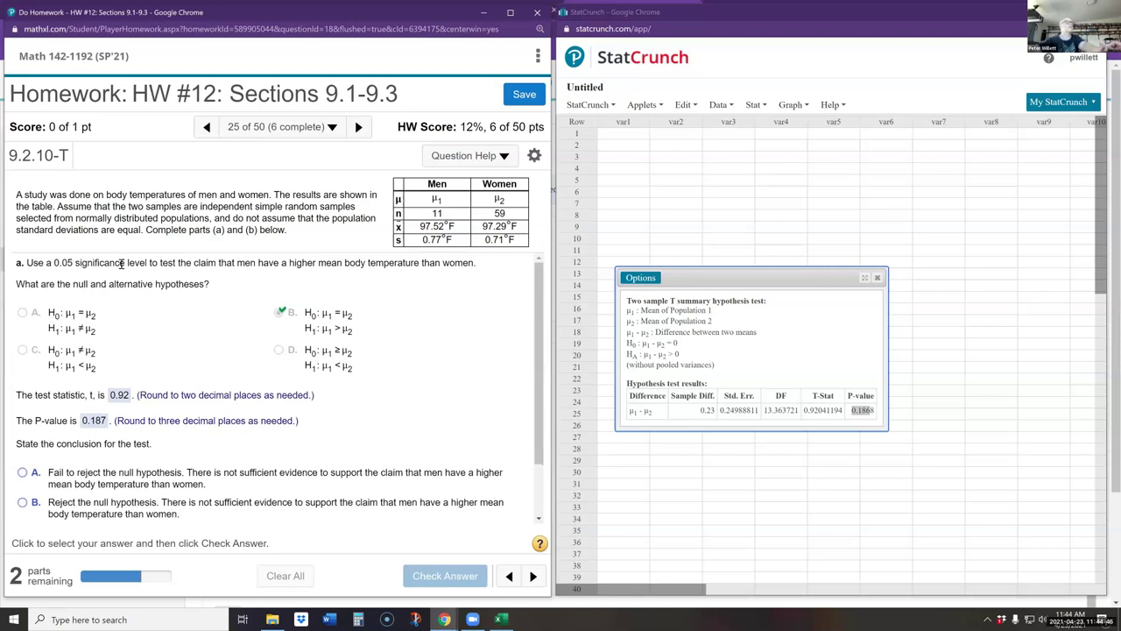
{"action": "scroll", "coordinate": [234, 358], "scroll_direction": "down", "scroll_amount": 2}
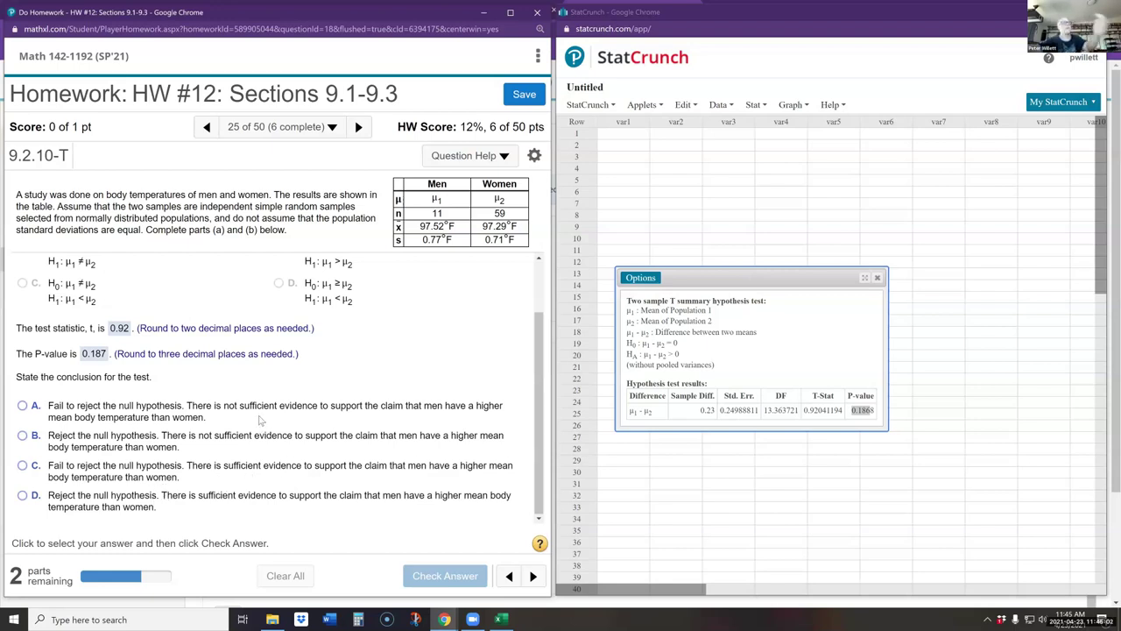
{"action": "left_click", "coordinate": [22, 406]}
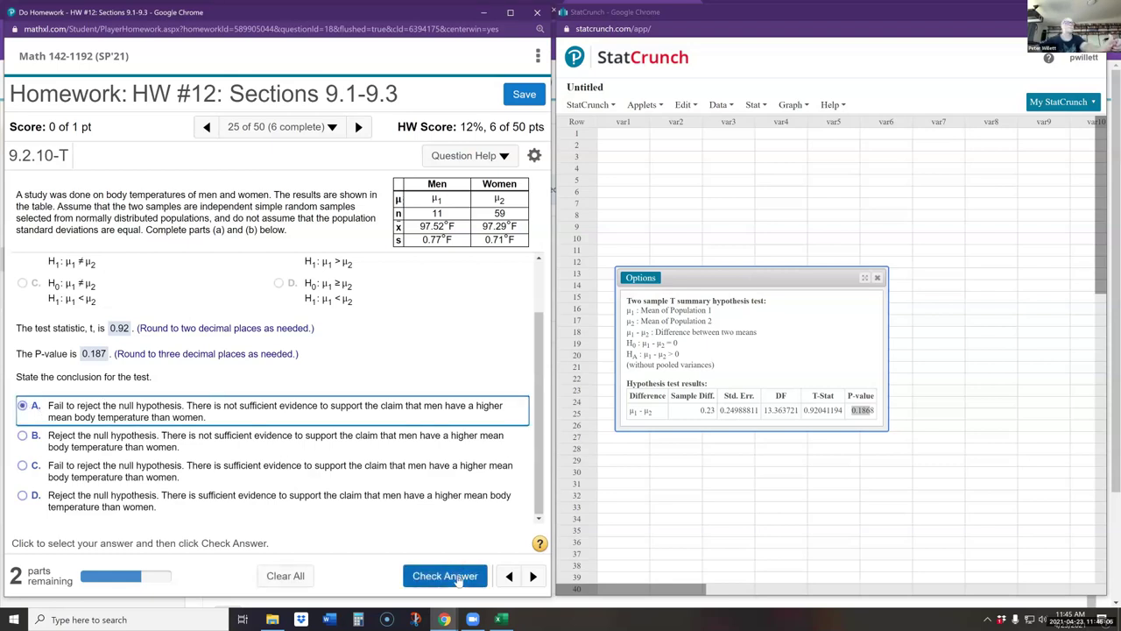
{"action": "left_click", "coordinate": [445, 575]}
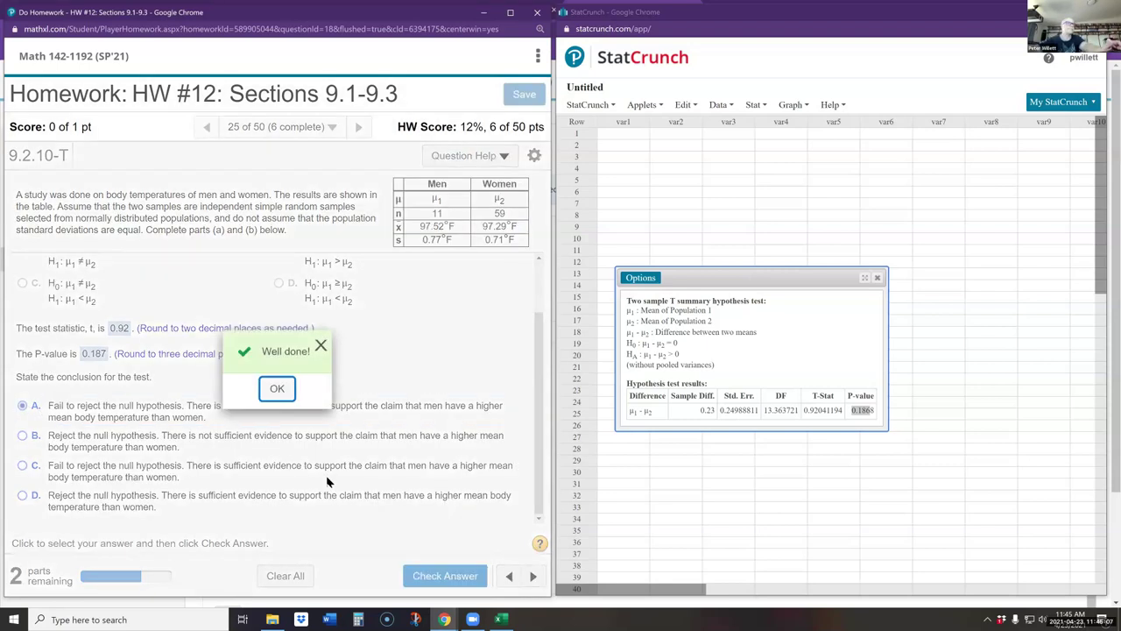
{"action": "left_click", "coordinate": [277, 389]}
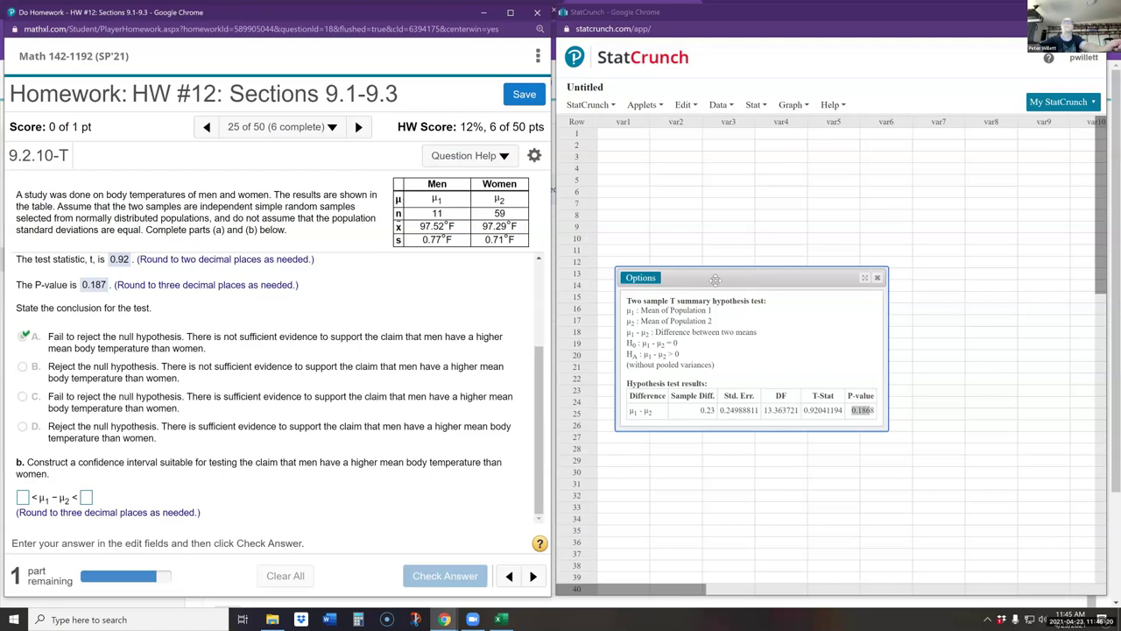
- Reopen the two-sample T test settings for editing and switch from the hypothesis test to a confidence interval for μ1 − μ2
{"action": "left_click", "coordinate": [716, 246]}
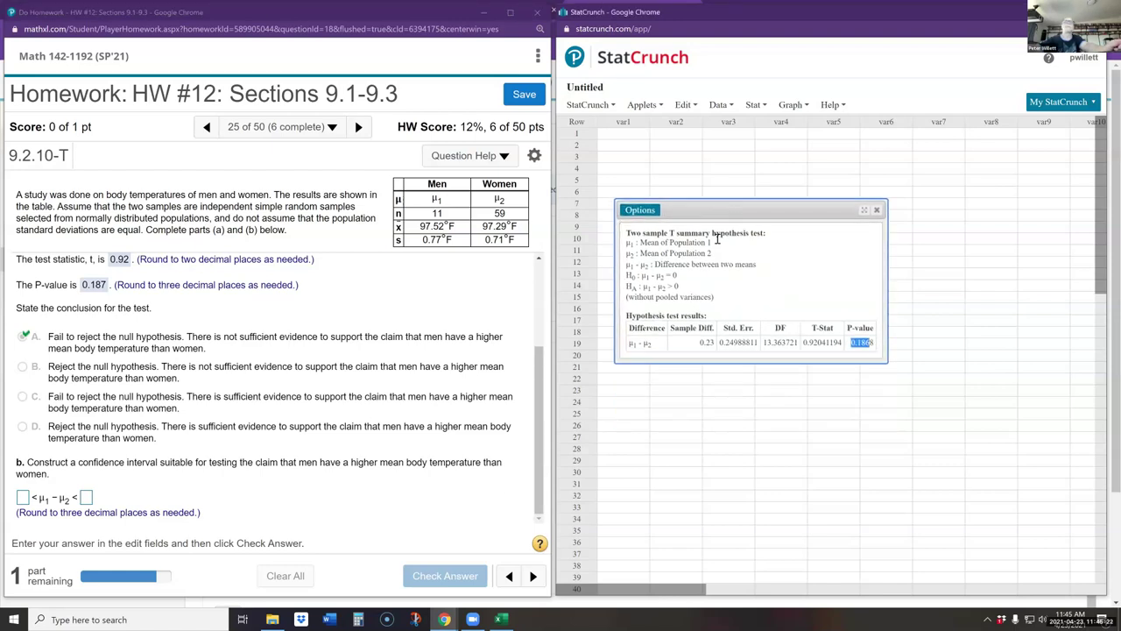
{"action": "left_click", "coordinate": [640, 212]}
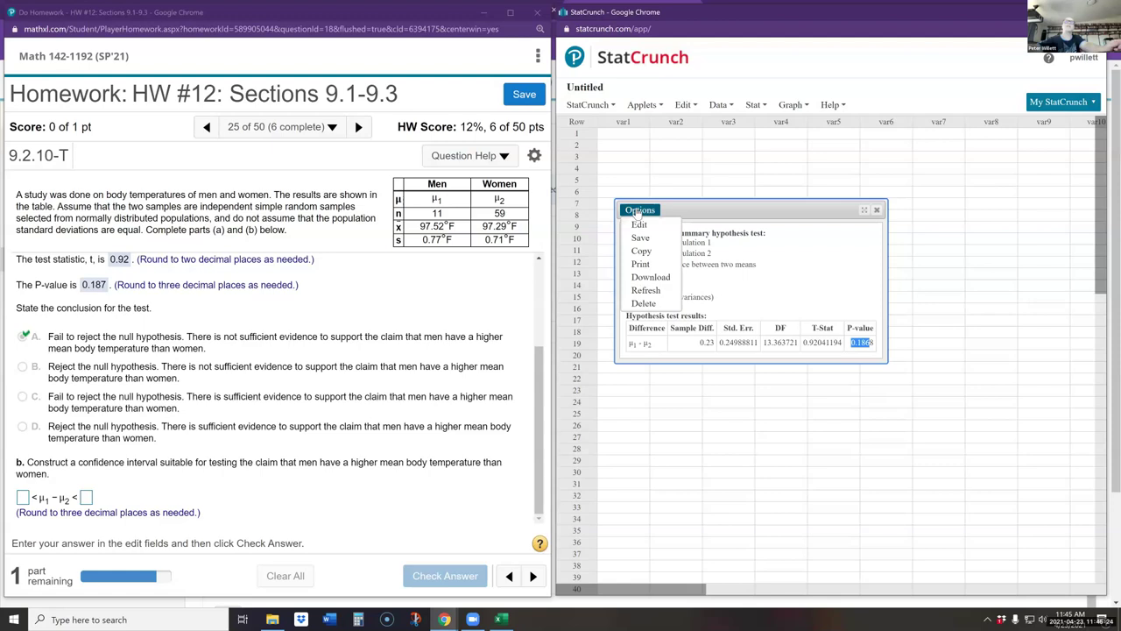
{"action": "left_click", "coordinate": [638, 225]}
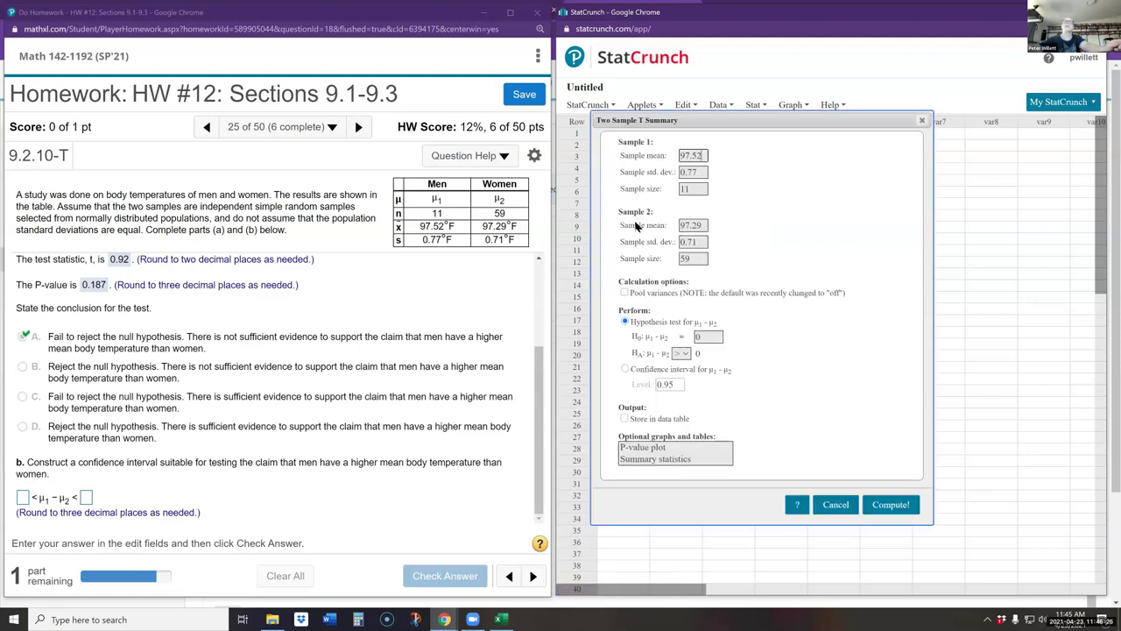
{"action": "left_click", "coordinate": [625, 370]}
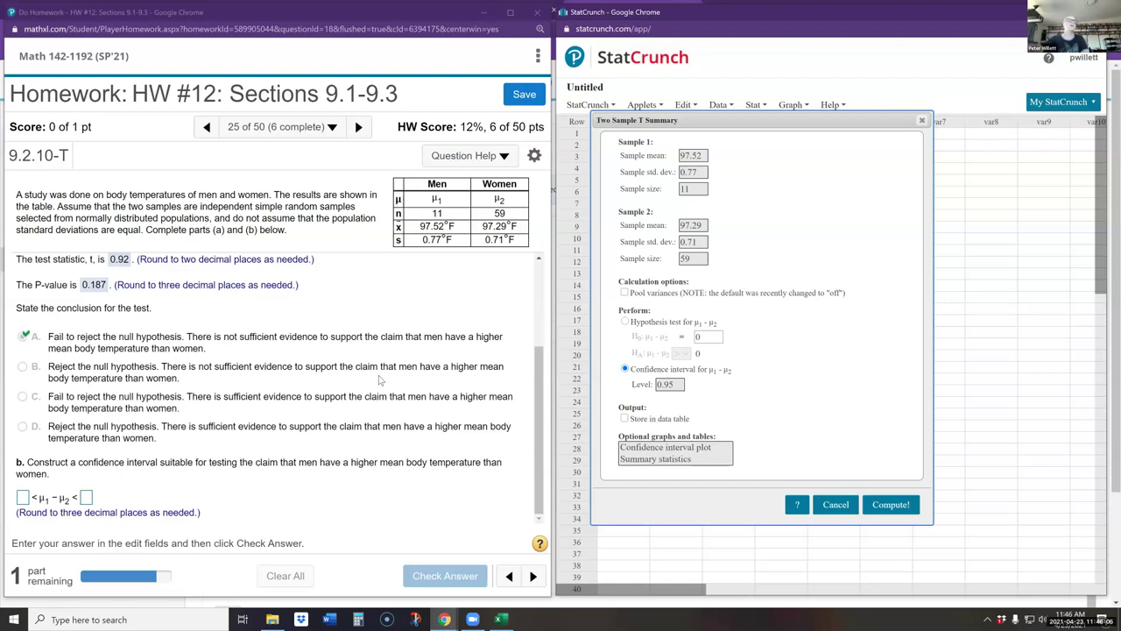
- Set the confidence level to 0.90 to suit the one-tailed 0.05 test, compute the interval and move the results nearer the homework question
{"action": "scroll", "coordinate": [138, 354], "scroll_direction": "up", "scroll_amount": 3}
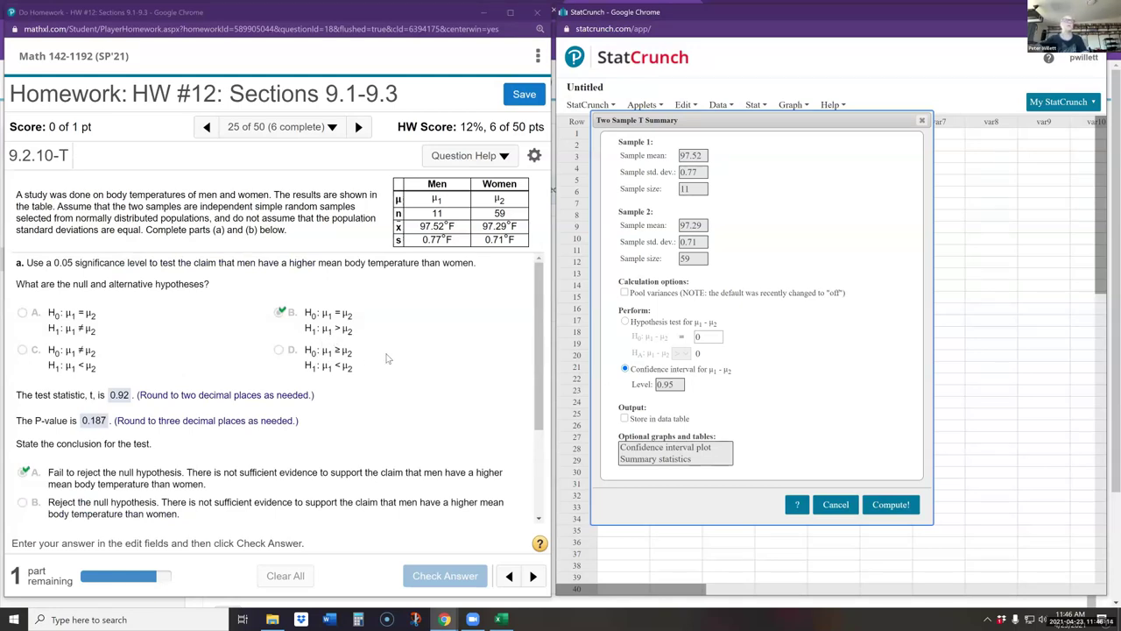
{"action": "scroll", "coordinate": [388, 357], "scroll_direction": "down", "scroll_amount": 3}
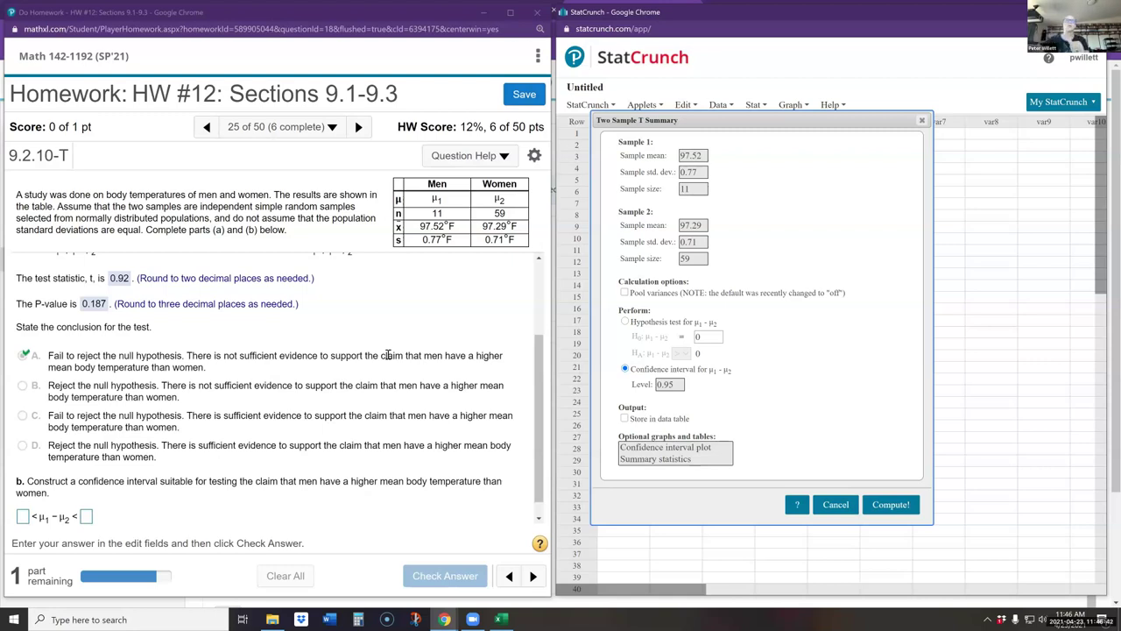
{"action": "left_click", "coordinate": [677, 384]}
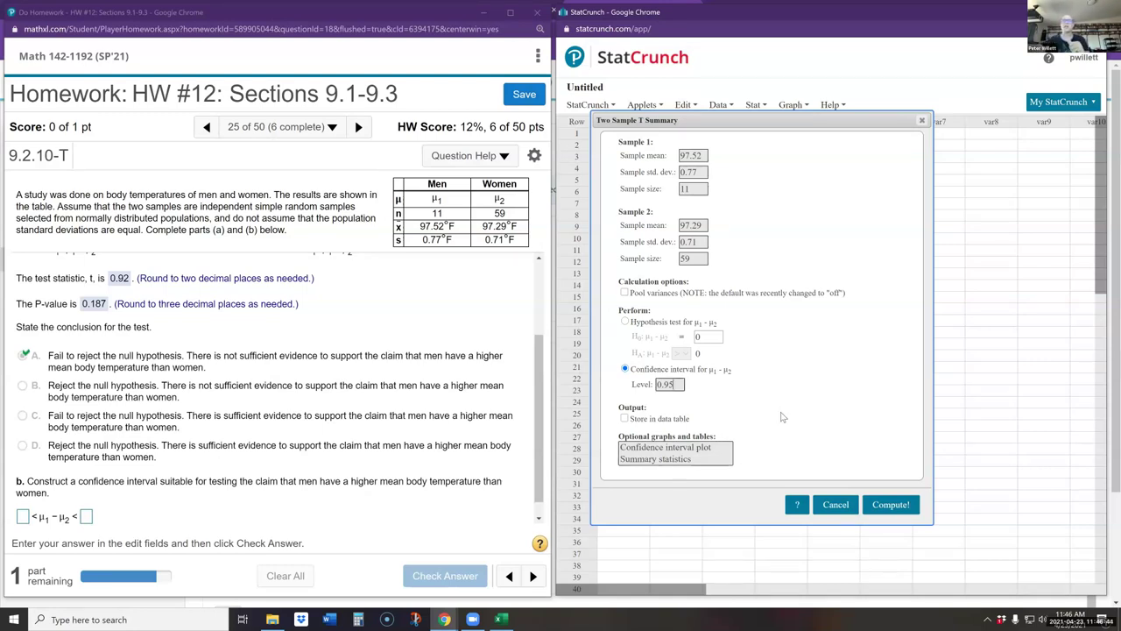
{"action": "key", "text": "BackSpace"}
{"action": "type", "text": "0"}
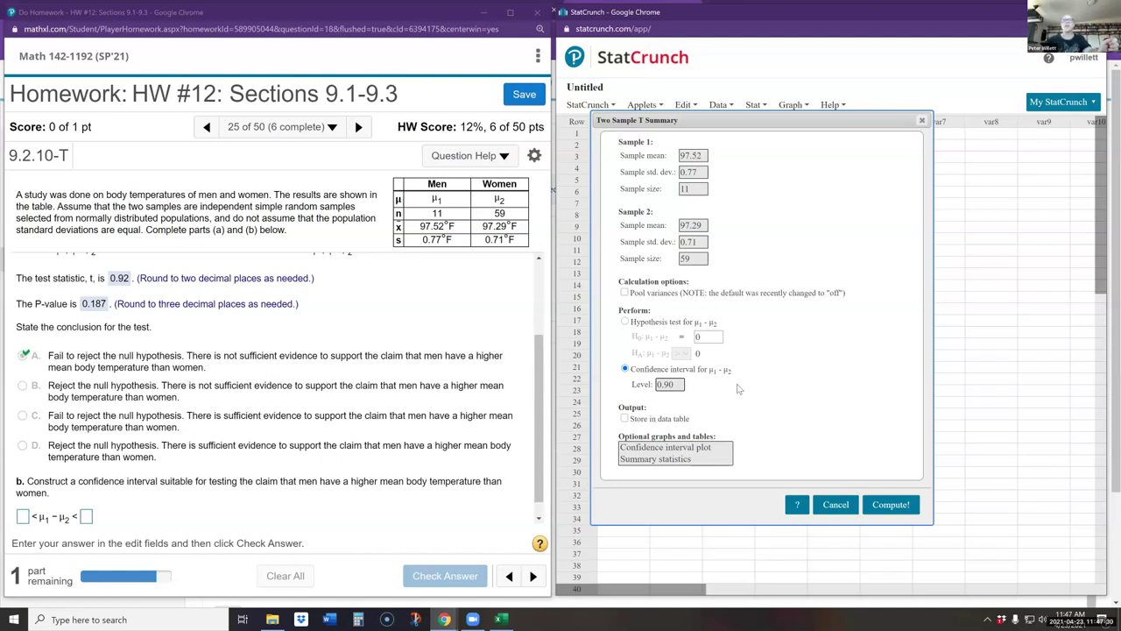
{"action": "left_click", "coordinate": [885, 515]}
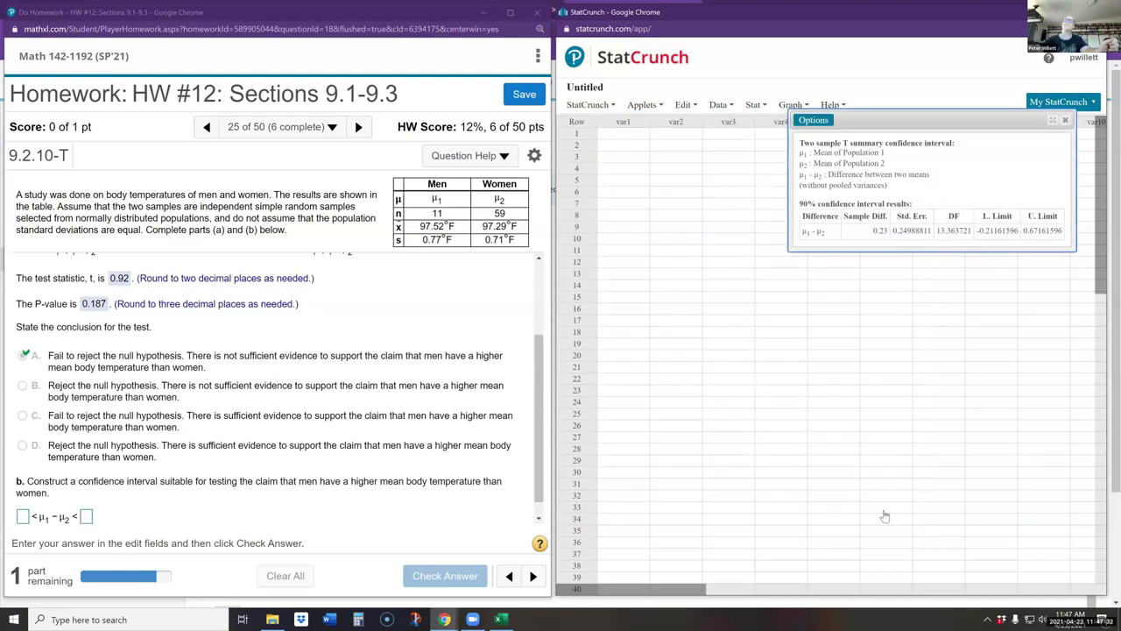
{"action": "left_click_drag", "start_coordinate": [855, 121], "coordinate": [668, 330]}
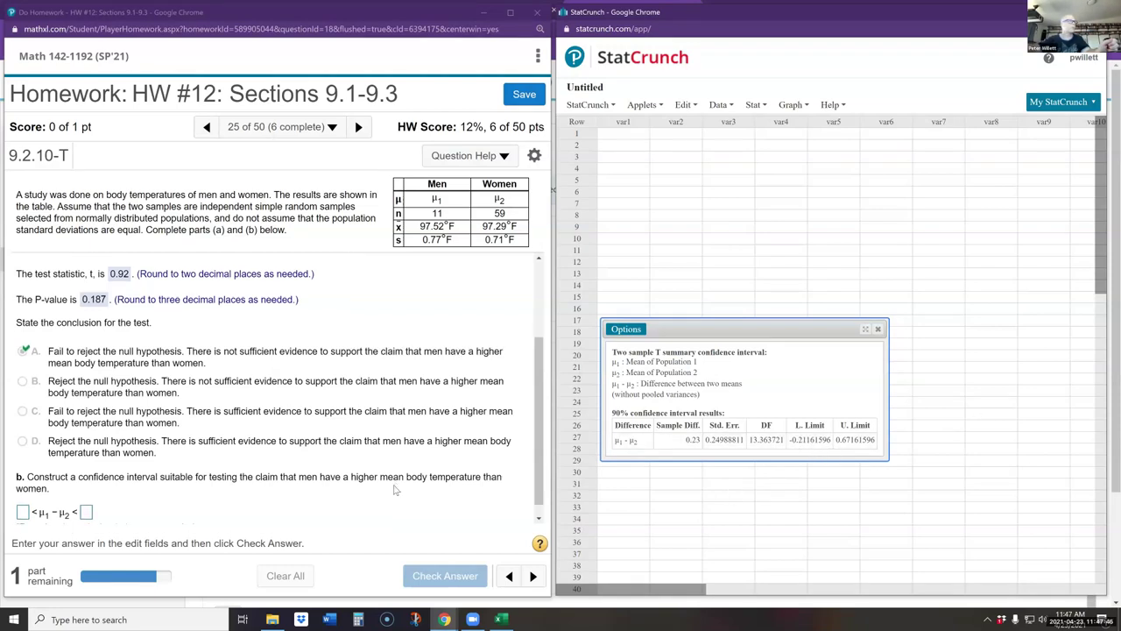
- Copy the interval's lower limit from the results into the first blank of part b and round it to -0.212
{"action": "scroll", "coordinate": [394, 490], "scroll_direction": "down", "scroll_amount": 1}
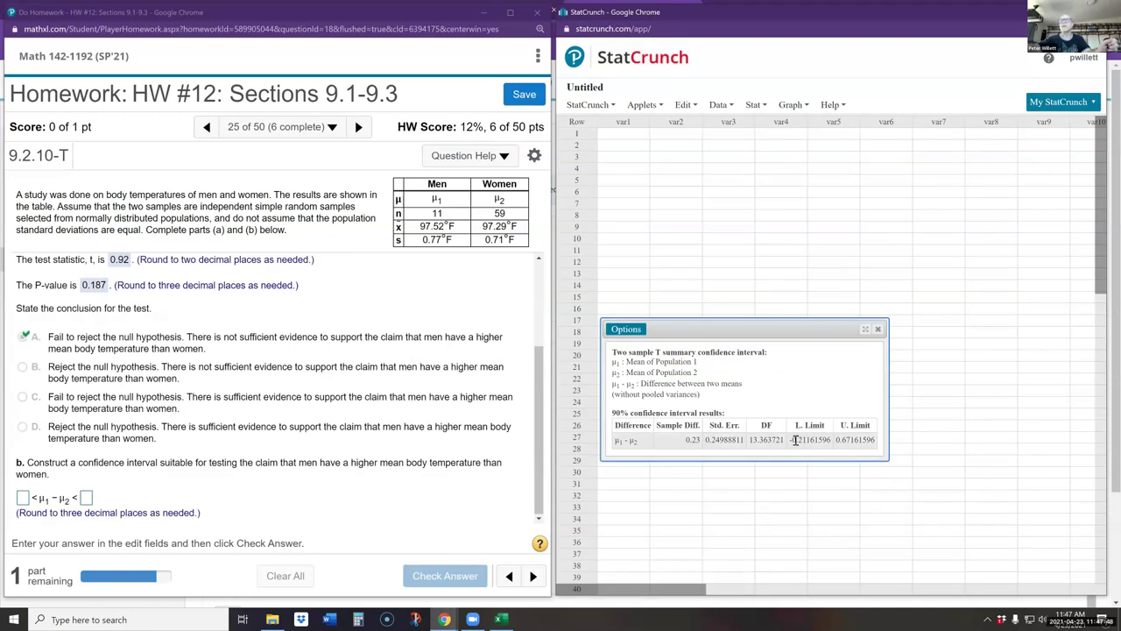
{"action": "left_click_drag", "start_coordinate": [790, 440], "coordinate": [814, 440]}
{"action": "key", "text": "ctrl+c"}
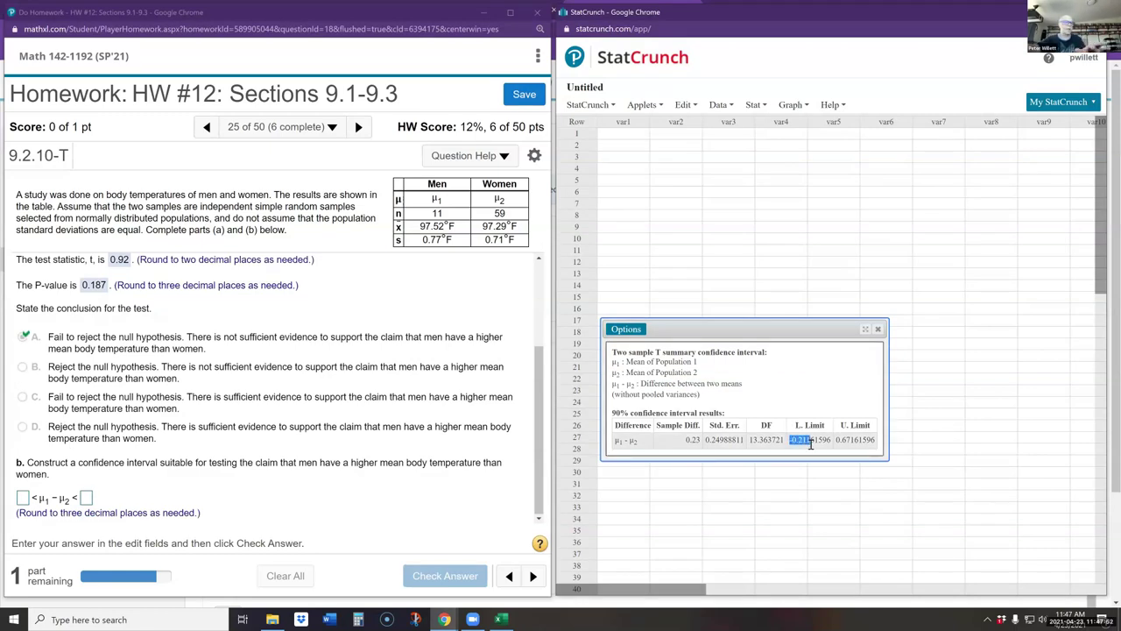
{"action": "left_click", "coordinate": [23, 497]}
{"action": "key", "text": "ctrl+v"}
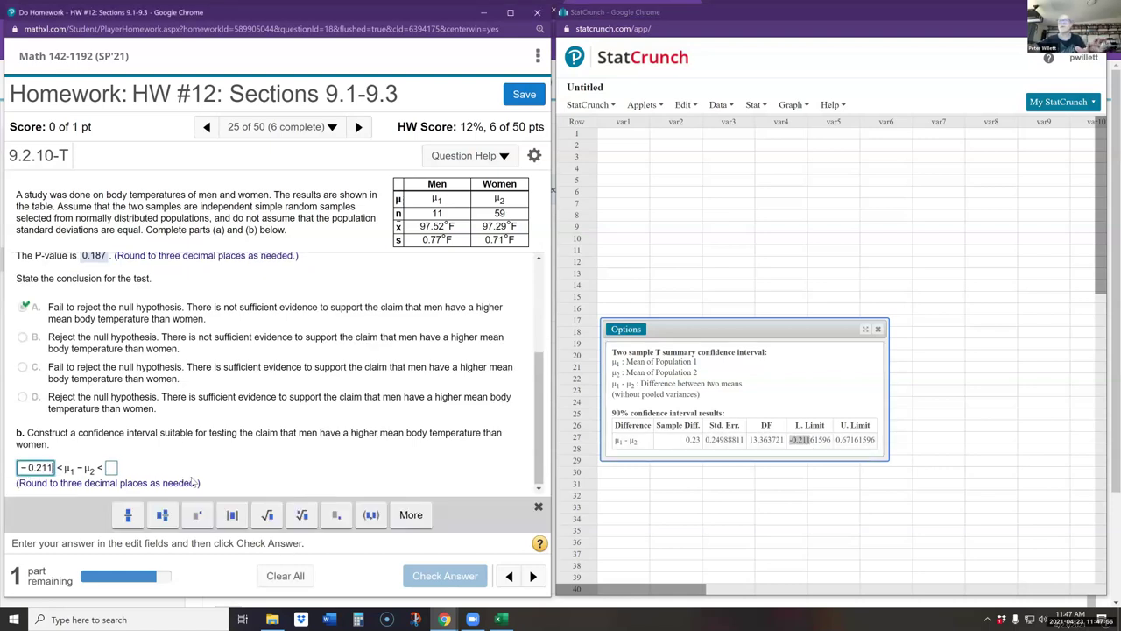
{"action": "key", "text": "BackSpace"}
{"action": "type", "text": "2"}
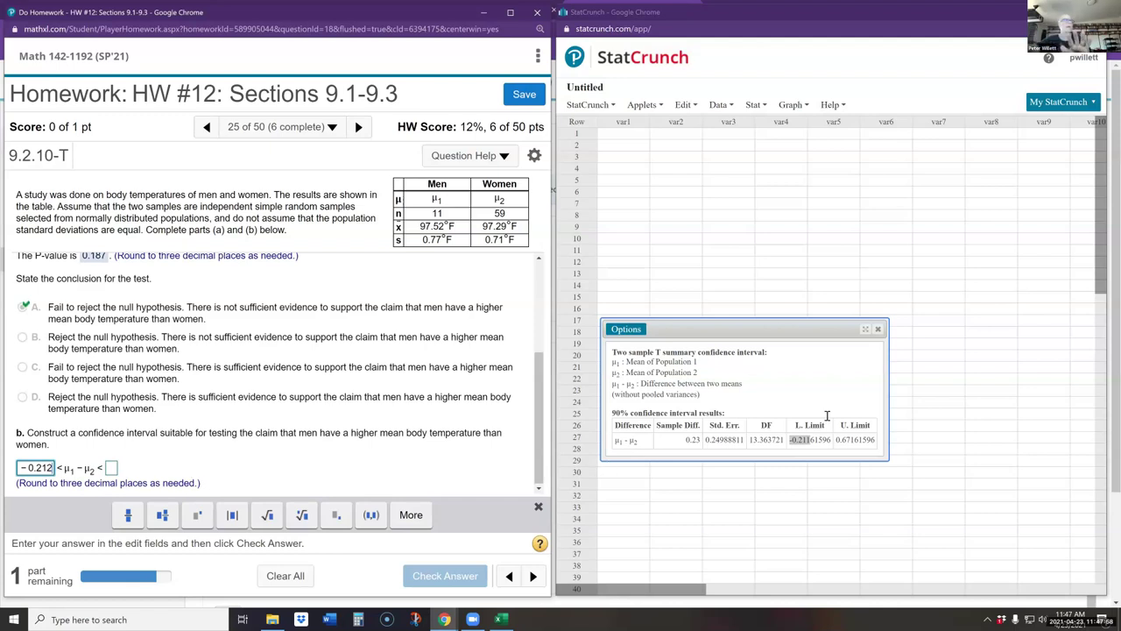
- Copy the interval's upper limit into the second blank of part b, round it to 0.672, submit the interval and dismiss the feedback
{"action": "left_click_drag", "start_coordinate": [837, 440], "coordinate": [852, 441]}
{"action": "key", "text": "ctrl+c"}
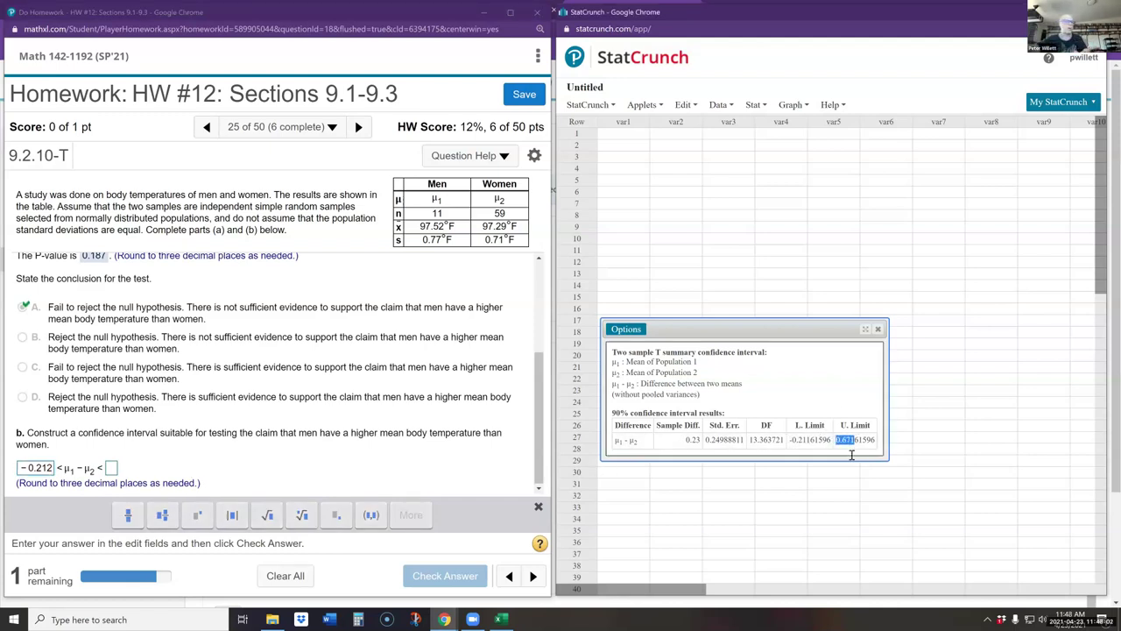
{"action": "left_click", "coordinate": [114, 468]}
{"action": "key", "text": "ctrl+v"}
{"action": "key", "text": "BackSpace"}
{"action": "type", "text": "2"}
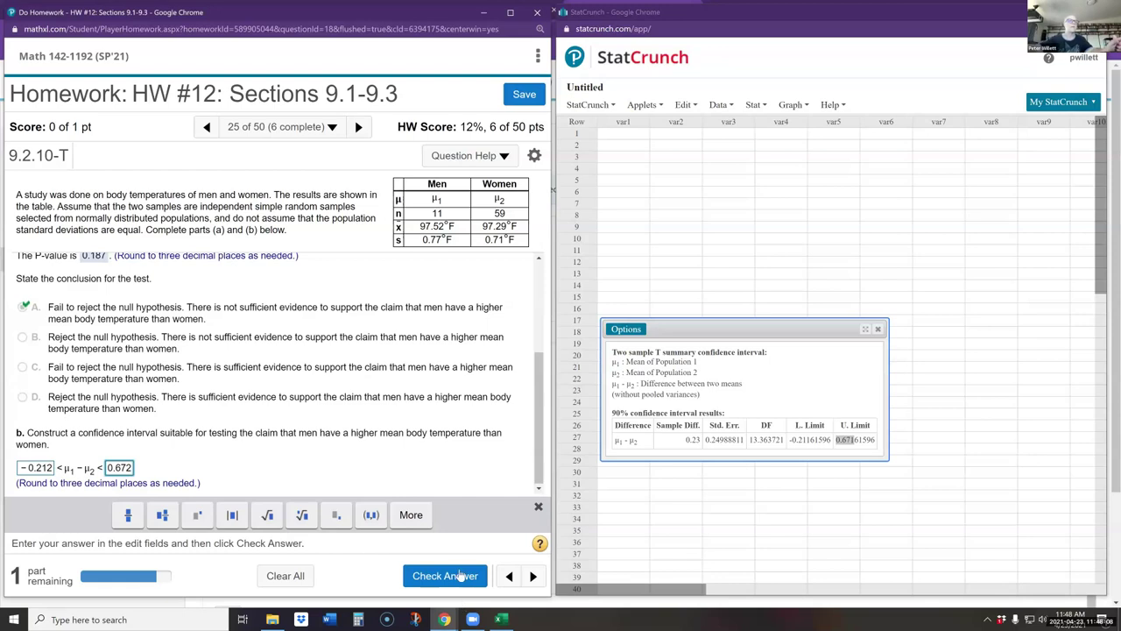
{"action": "left_click", "coordinate": [447, 575]}
{"action": "left_click", "coordinate": [277, 391]}
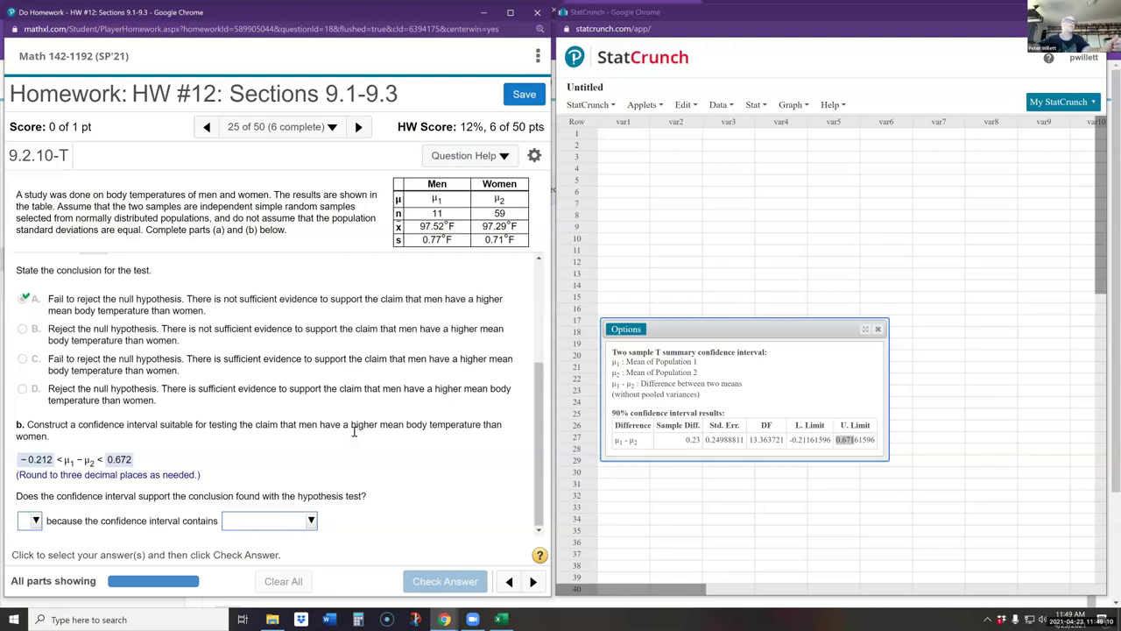
- Answer that the interval supports the test conclusion with "Yes," because it contains "zero.", submit it for checking and close the feedback
{"action": "scroll", "coordinate": [355, 430], "scroll_direction": "up", "scroll_amount": 1}
{"action": "scroll", "coordinate": [353, 420], "scroll_direction": "down", "scroll_amount": 1}
{"action": "left_click", "coordinate": [37, 522]}
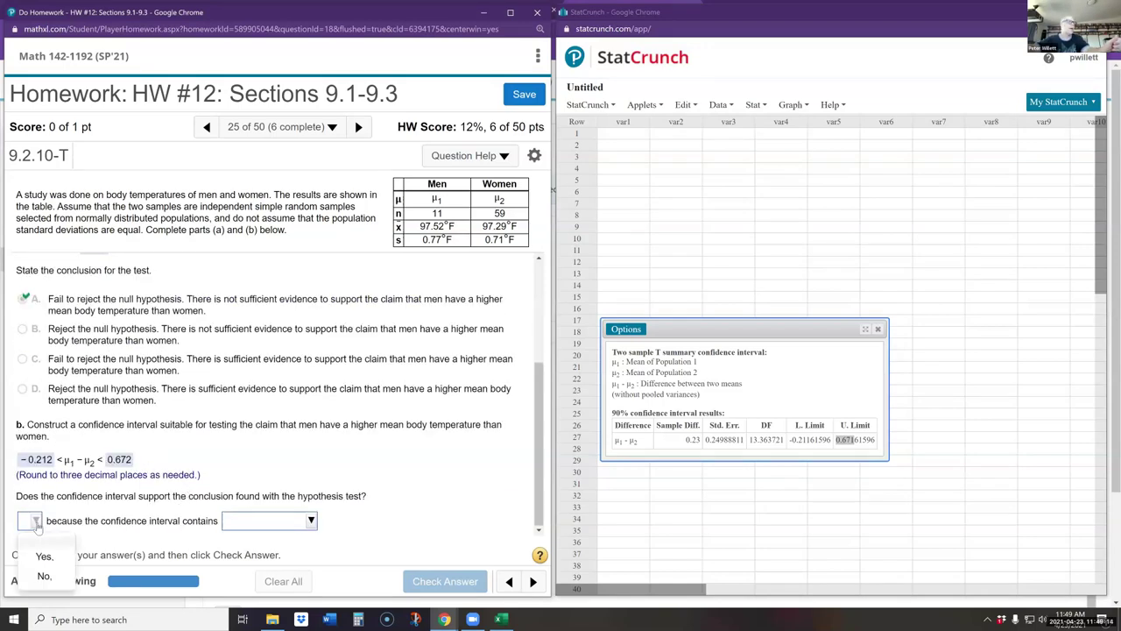
{"action": "left_click", "coordinate": [43, 556]}
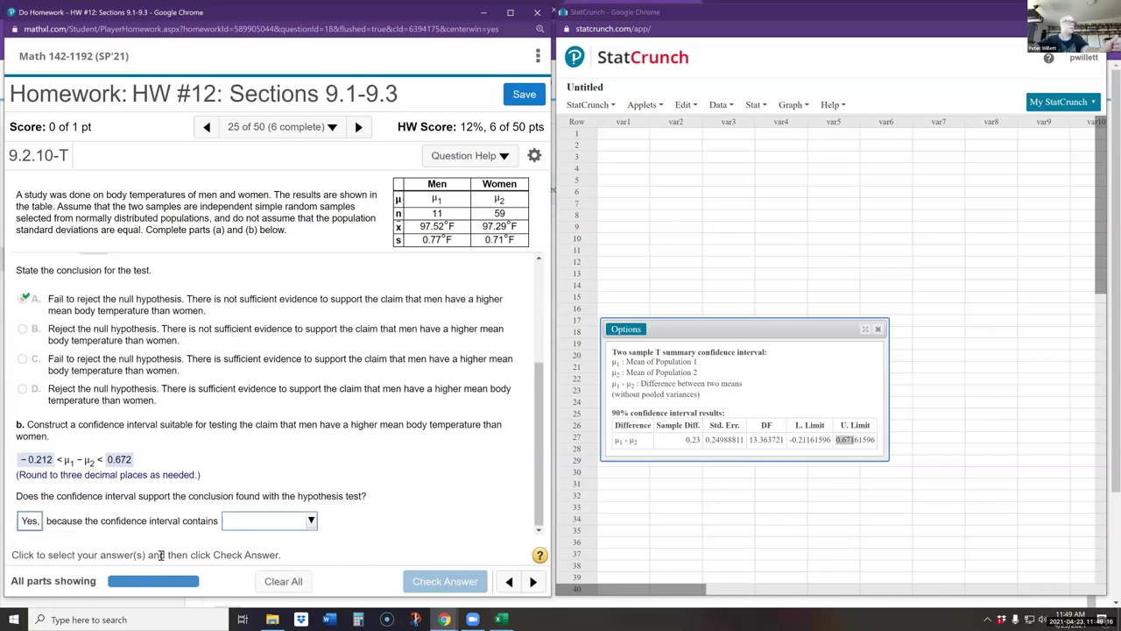
{"action": "left_click", "coordinate": [313, 522]}
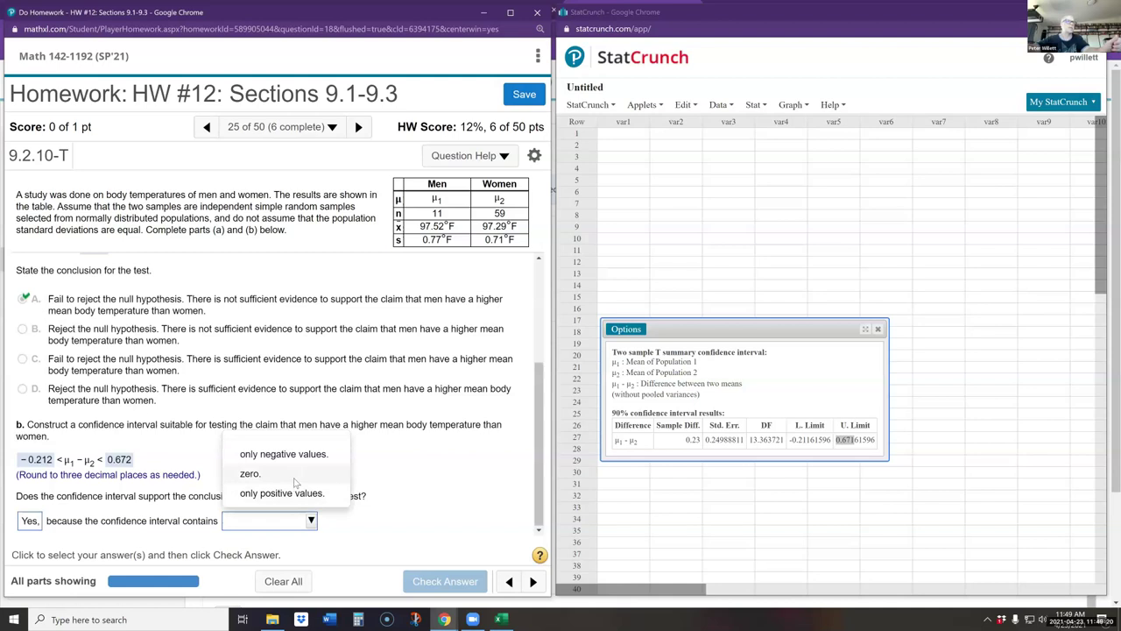
{"action": "left_click", "coordinate": [250, 474]}
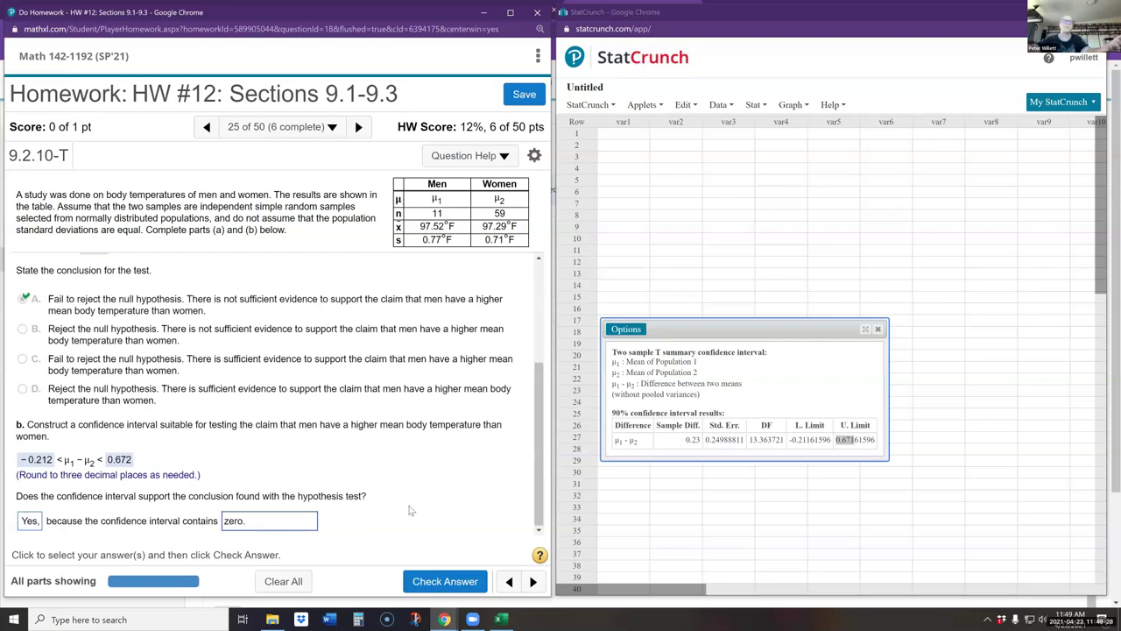
{"action": "left_click", "coordinate": [436, 580]}
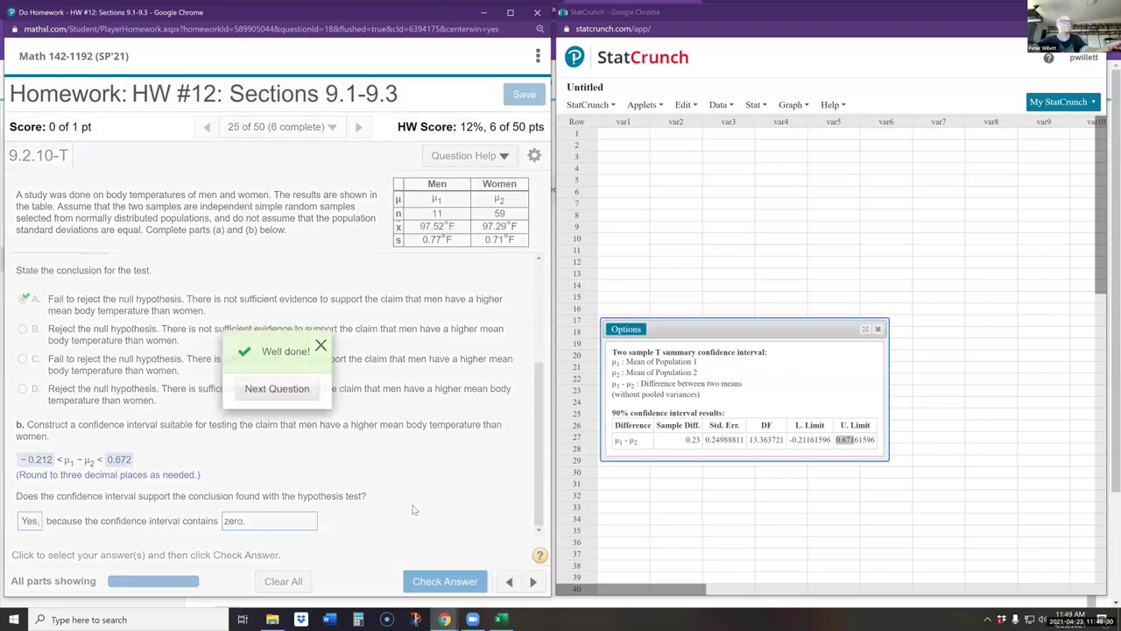
{"action": "left_click", "coordinate": [319, 345]}
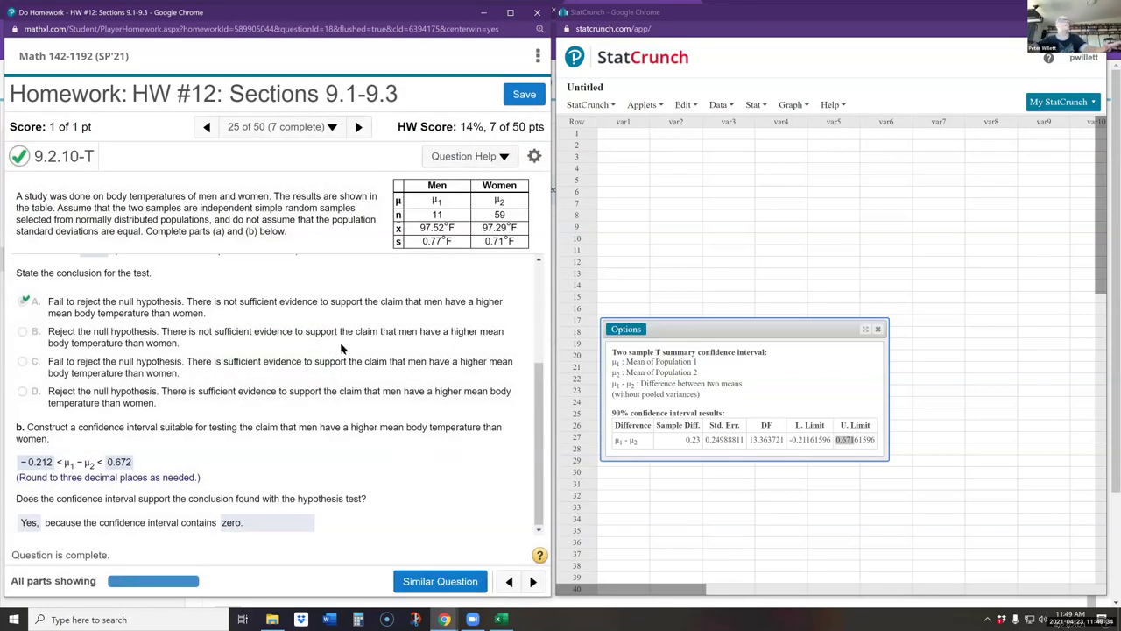